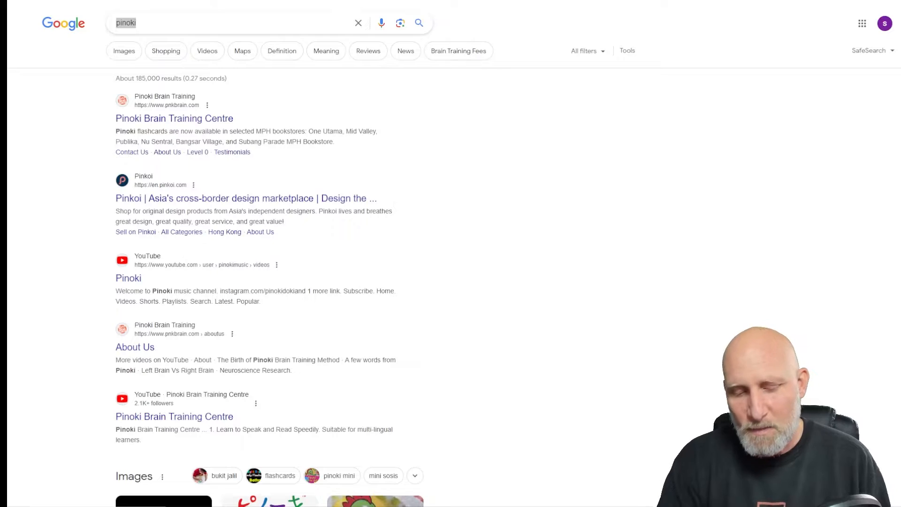
Search the web for pinokio and open the Download Pinokio page.
key(ctrl+l)
text(okio)
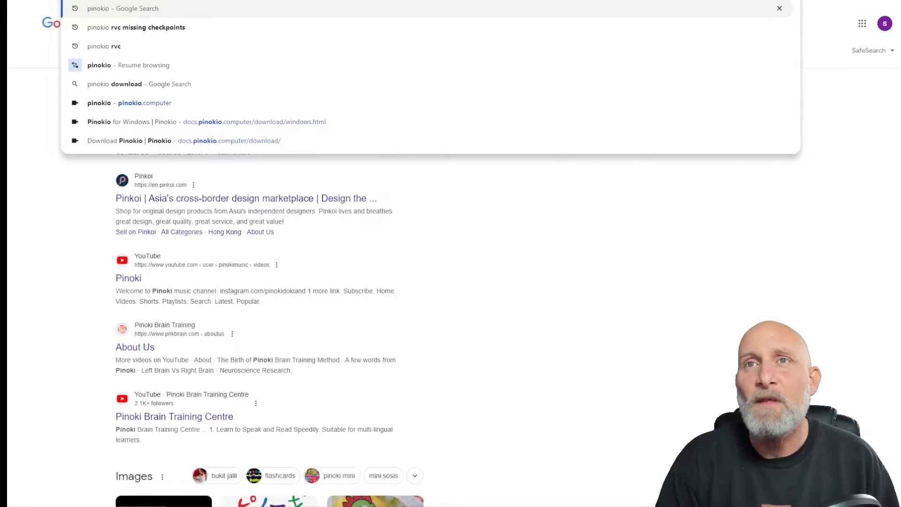
key(Return)
click(130, 118)
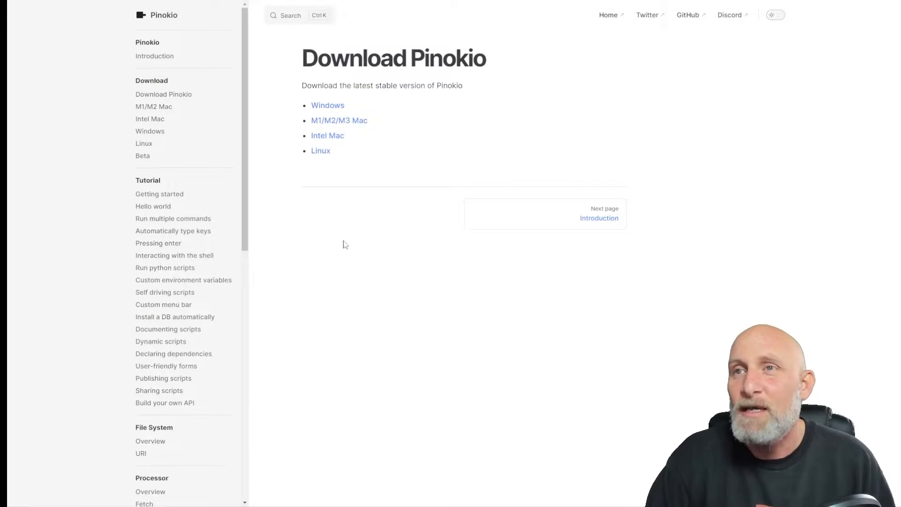
Download Pinokio for Windows and show the downloaded Pinokio-1.2.10-win32.zip in its folder.
click(332, 108)
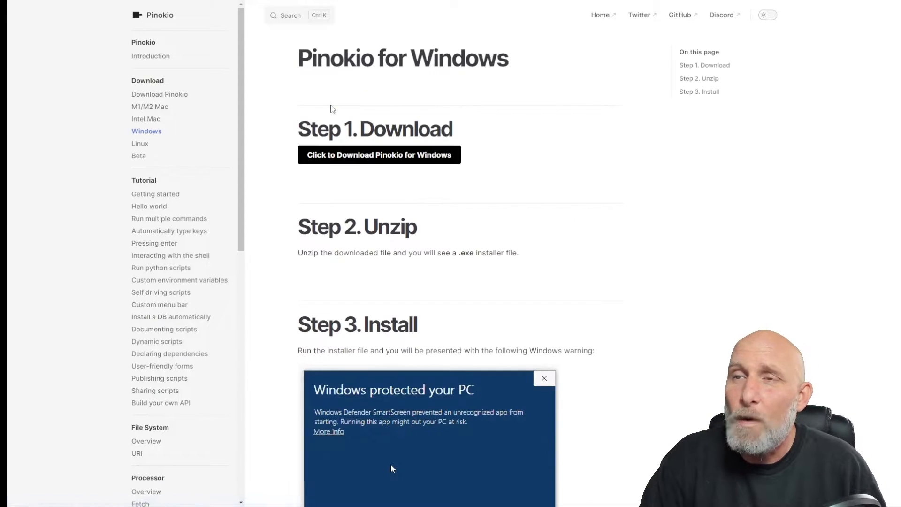
click(381, 158)
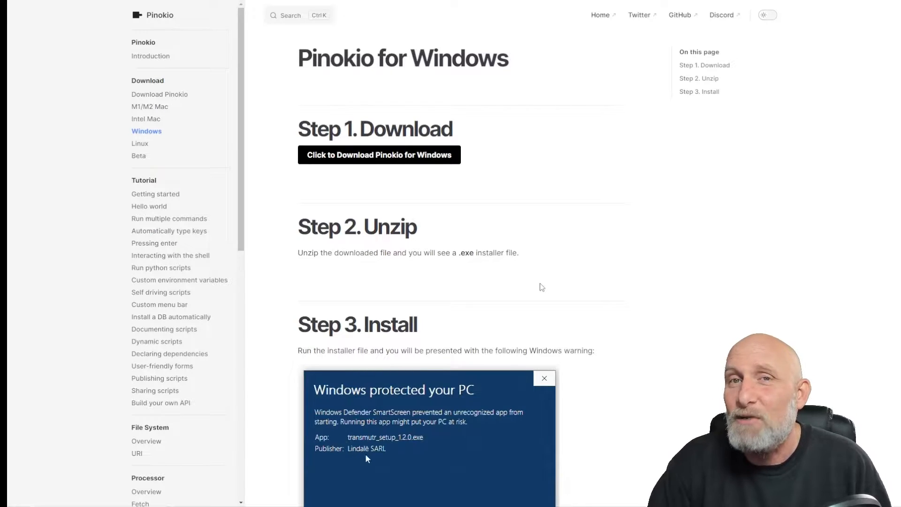
click(819, 9)
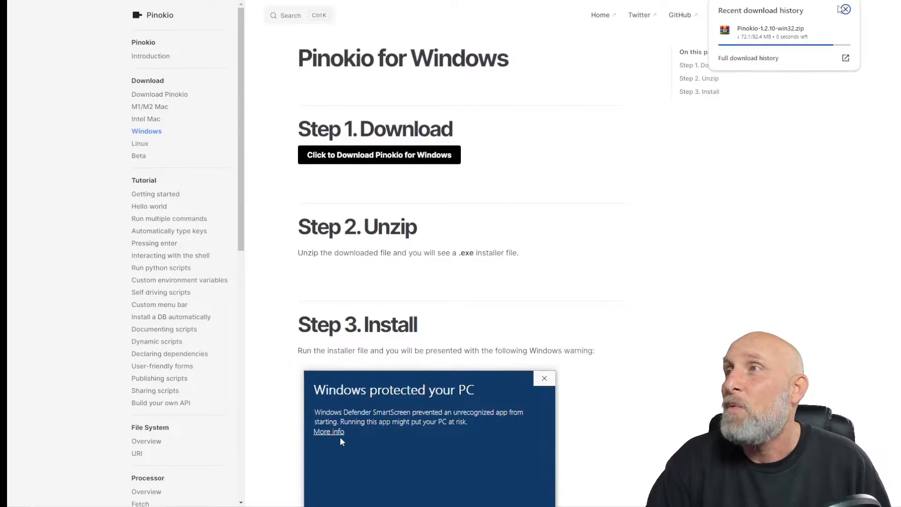
click(829, 31)
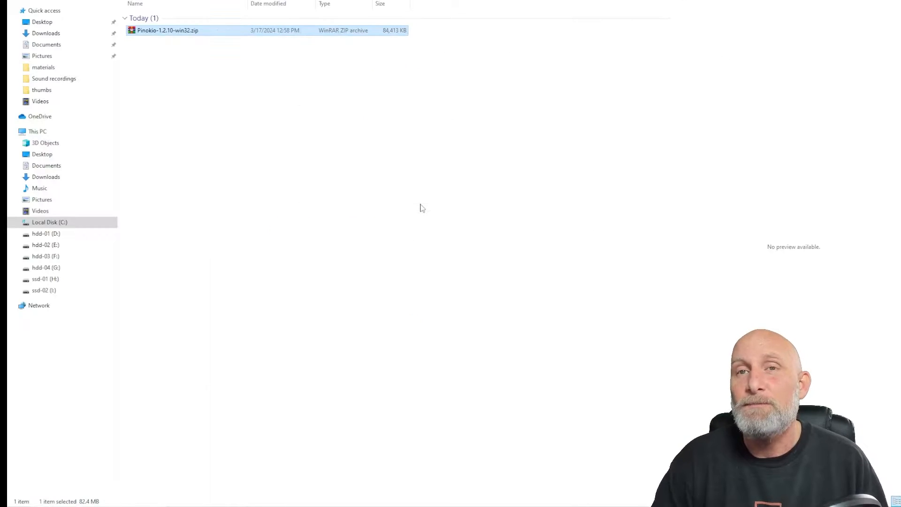
Extract Pinokio-1.2.10-win32.zip into its own Pinokio-1.2.10-win32 folder and open that folder.
right_click(171, 33)
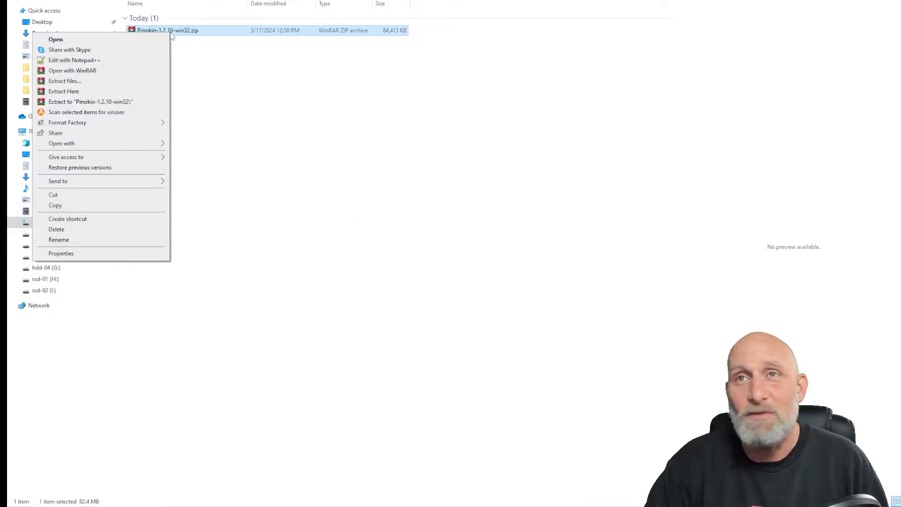
click(113, 102)
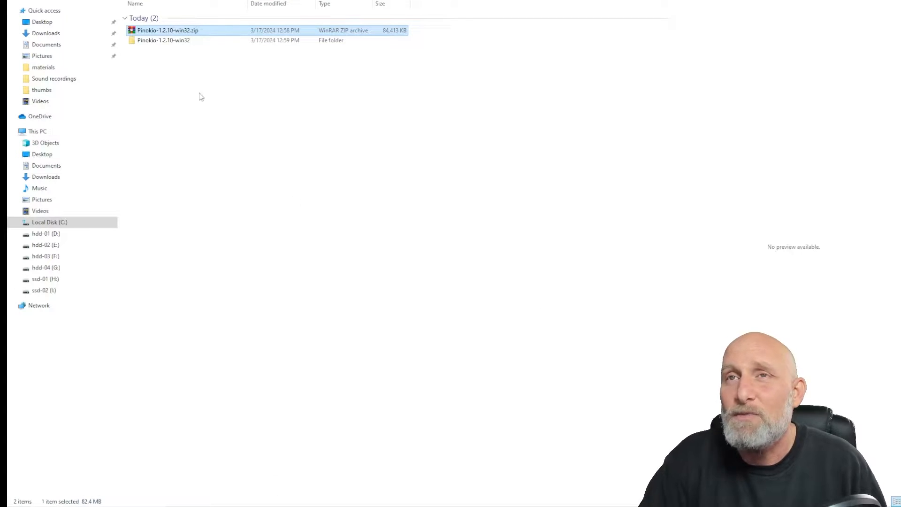
double_click(181, 40)
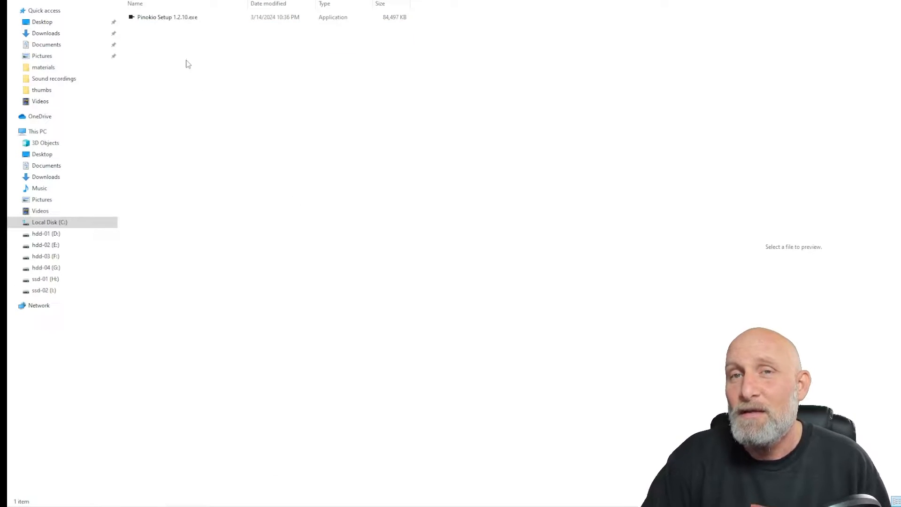
Run Pinokio Setup 1.2.10.exe and allow it to run despite the Windows SmartScreen block.
double_click(161, 20)
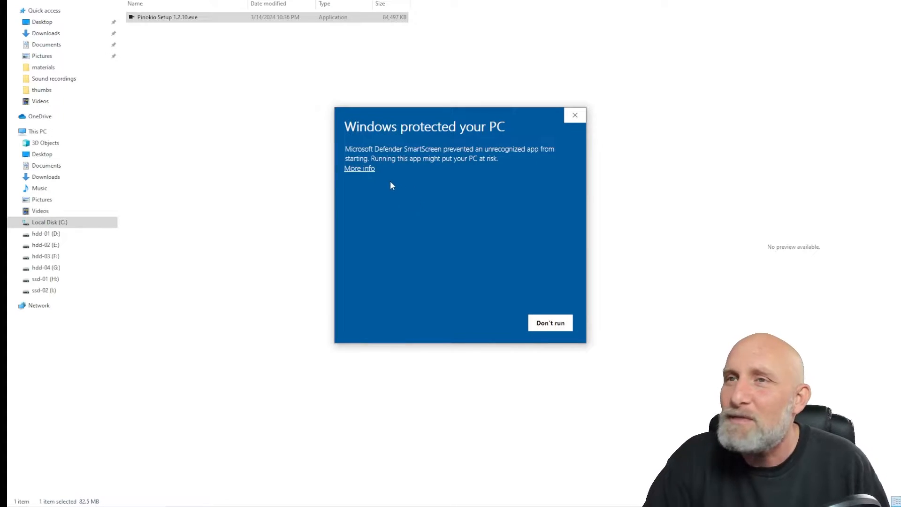
click(370, 170)
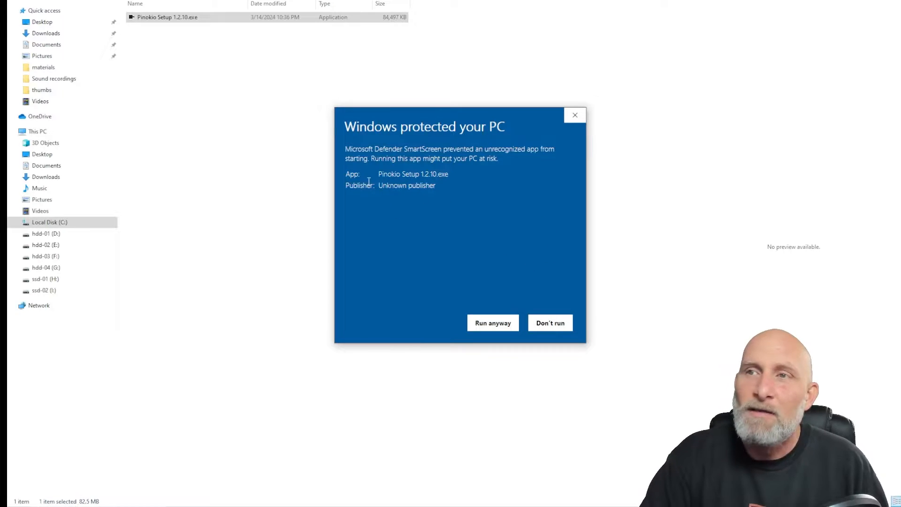
click(493, 324)
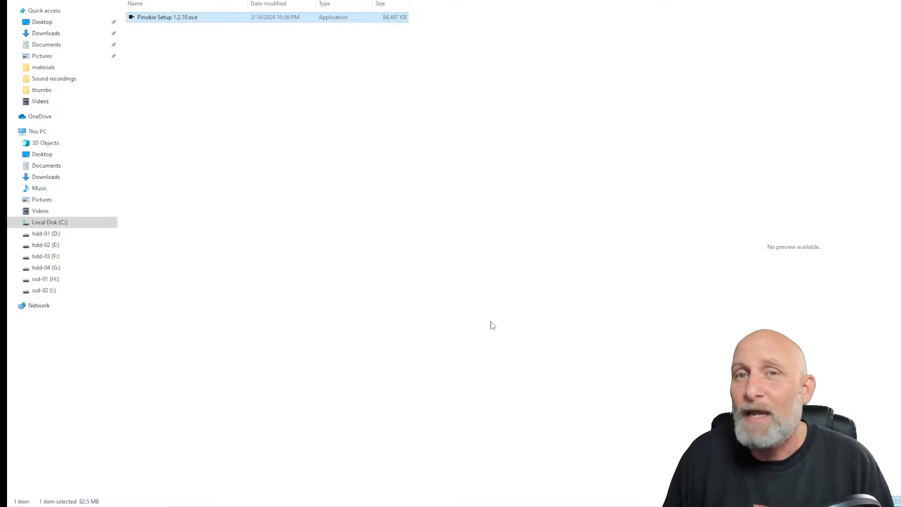
Switch to Pinokio and examine the scripts in the Verified and Latest lists of the Discover page.
click(376, 506)
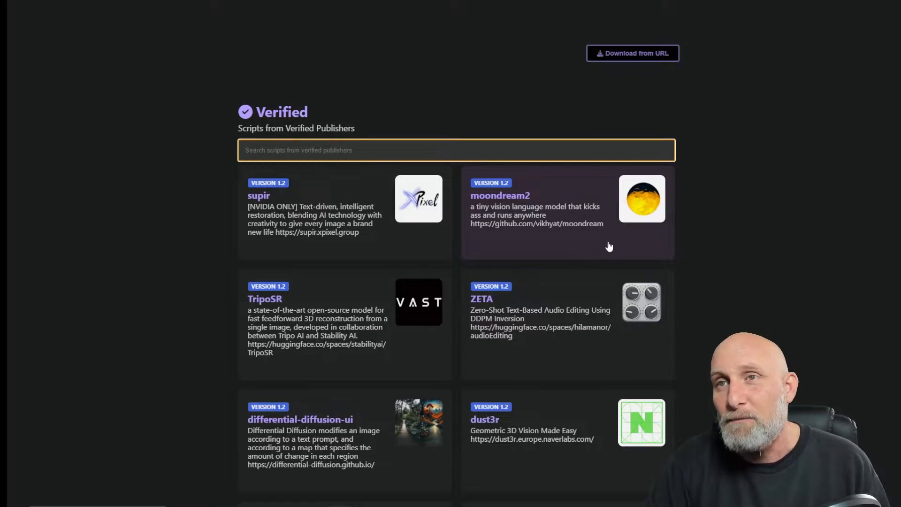
scroll(624, 201, down, 3)
scroll(544, 191, down, 20)
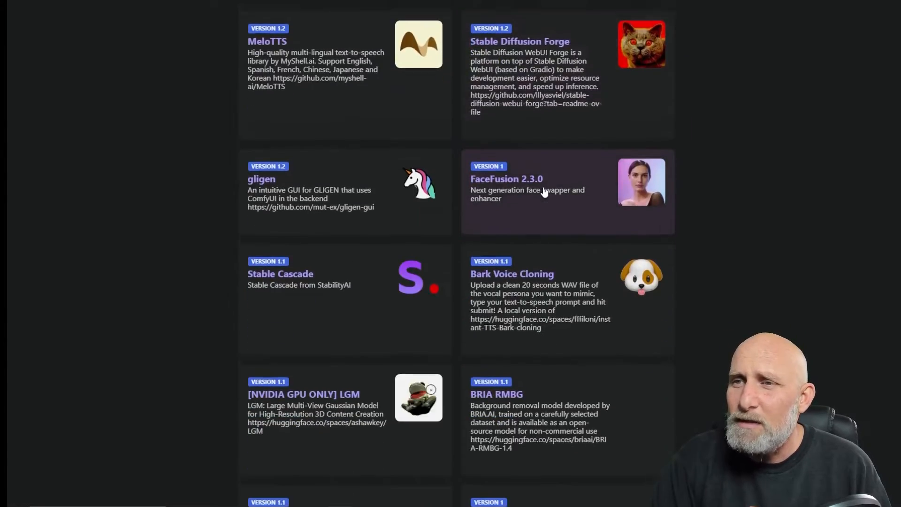
scroll(543, 191, up, 20)
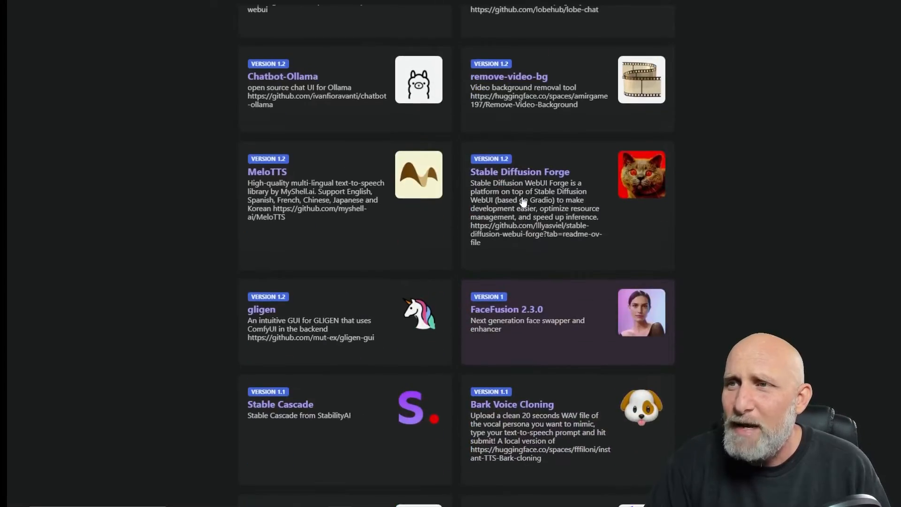
drag(311, 112, 246, 109)
click(176, 291)
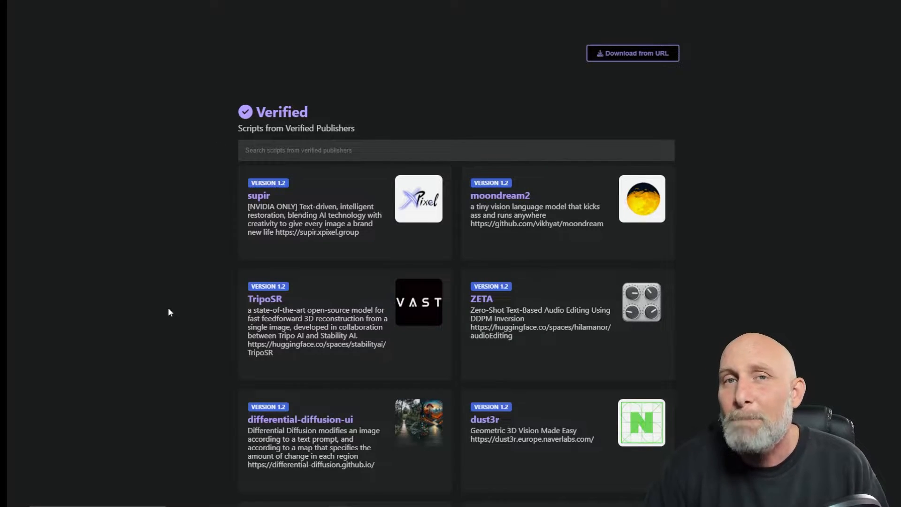
scroll(169, 308, down, 20)
scroll(167, 305, down, 15)
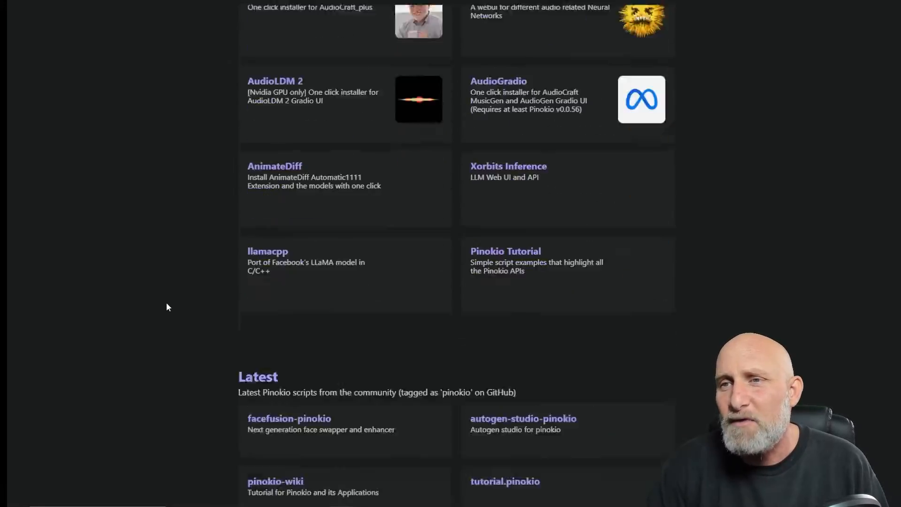
scroll(143, 302, up, 8)
scroll(141, 307, up, 6)
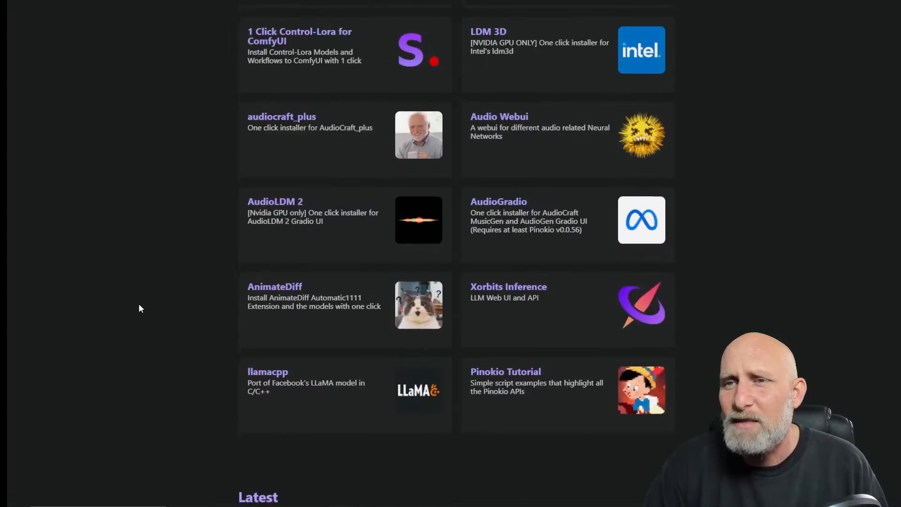
scroll(139, 308, down, 5)
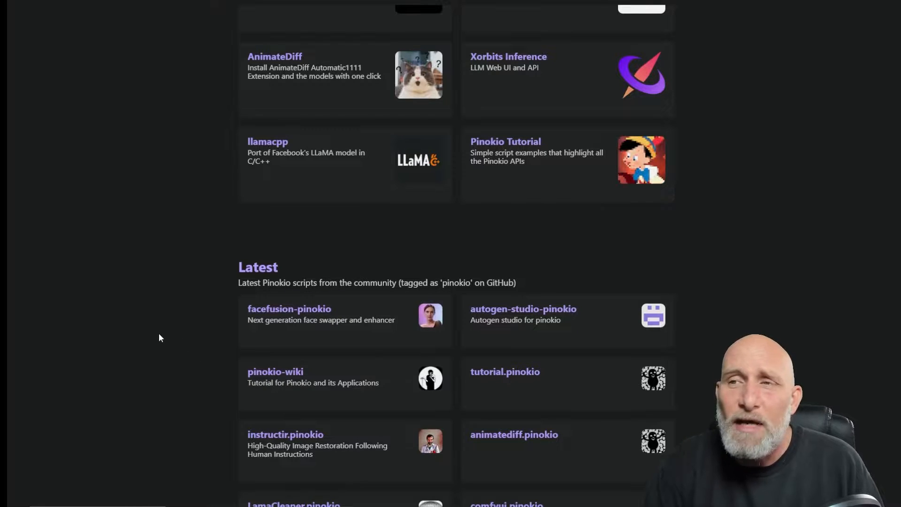
scroll(159, 333, down, 10)
scroll(160, 335, down, 7)
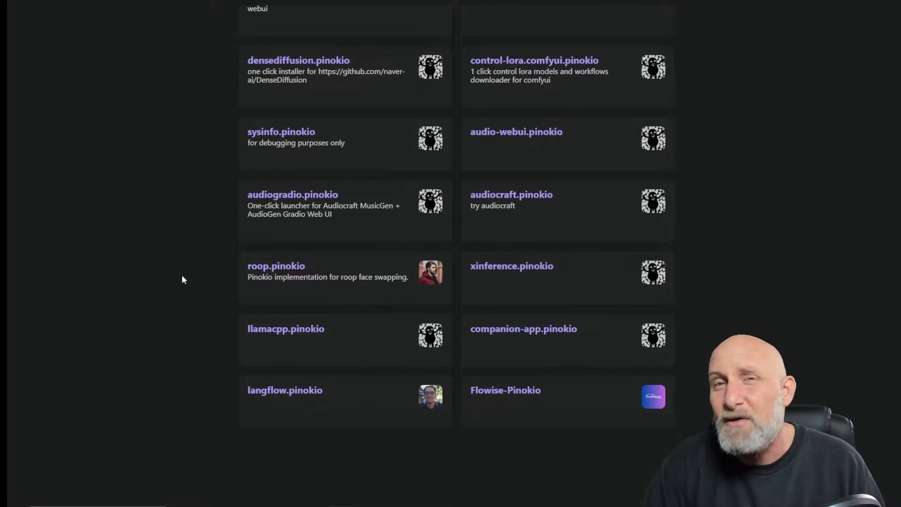
scroll(111, 319, up, 15)
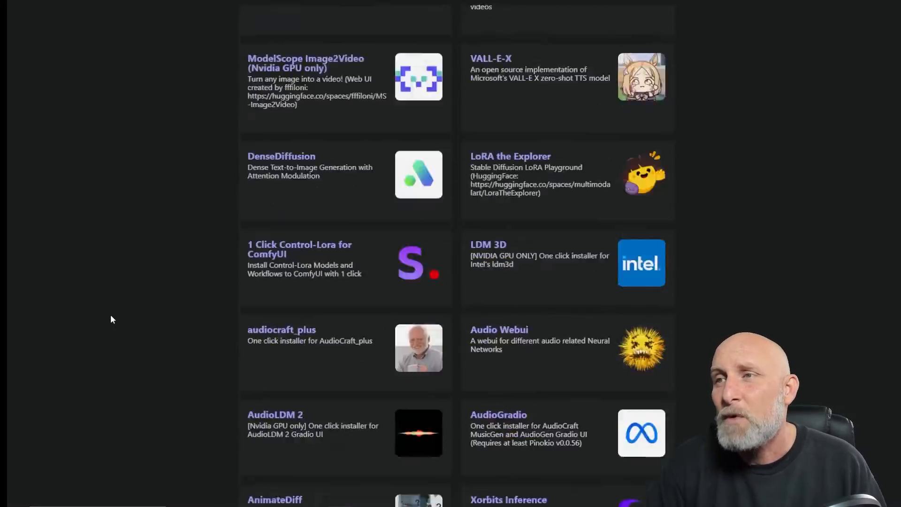
scroll(110, 320, up, 15)
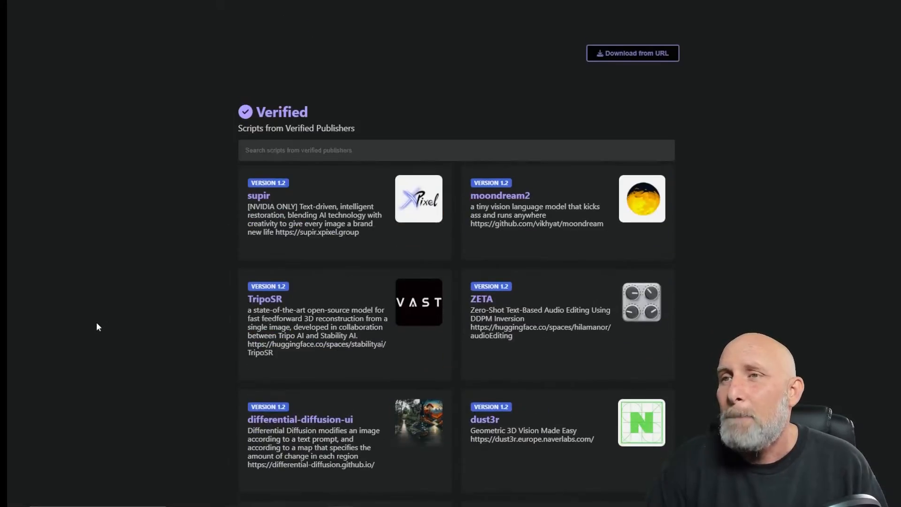
Search the verified scripts for rvc, view the RVC script page, and return to the list of installed apps.
click(299, 150)
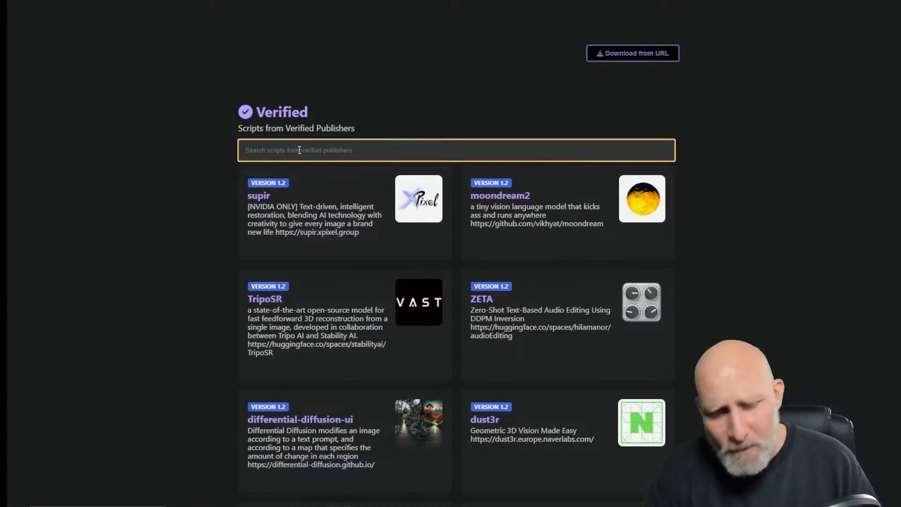
text(rvc)
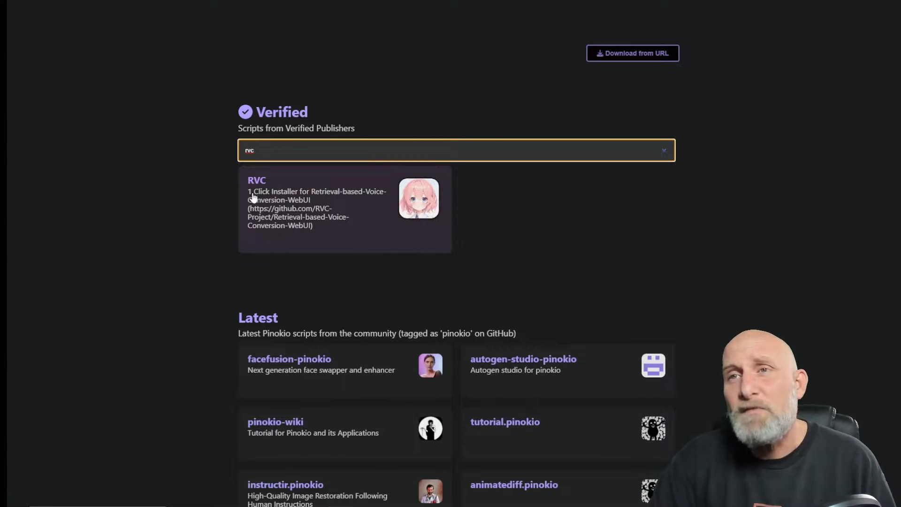
click(306, 208)
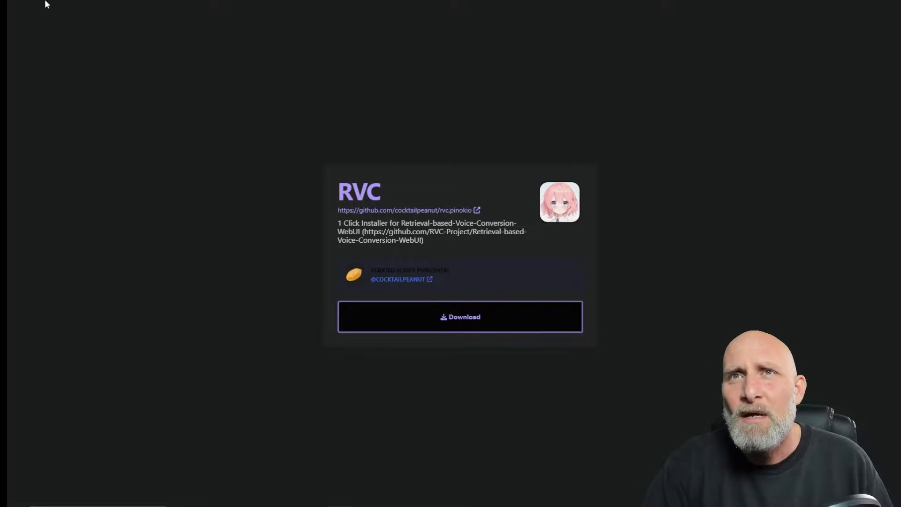
click(27, 1)
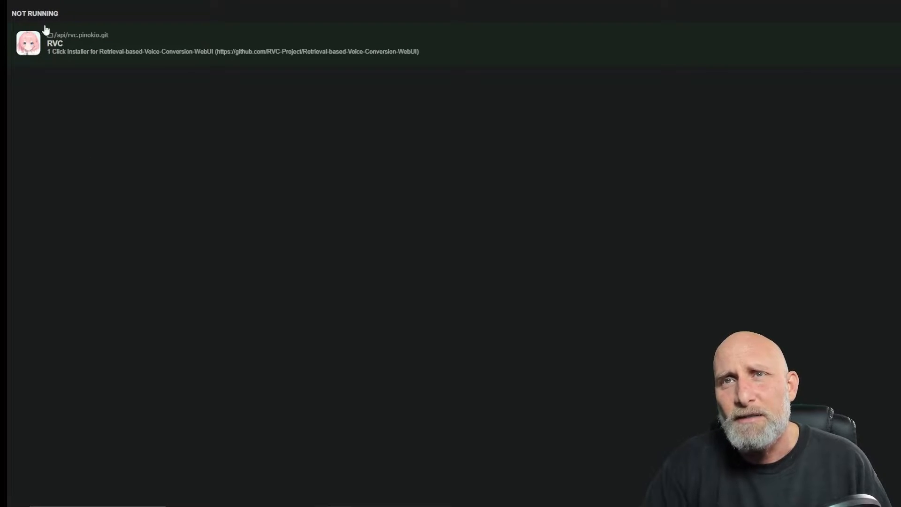
Search the verified scripts on the Discover page for xtts and open the XTTS script page.
click(738, 3)
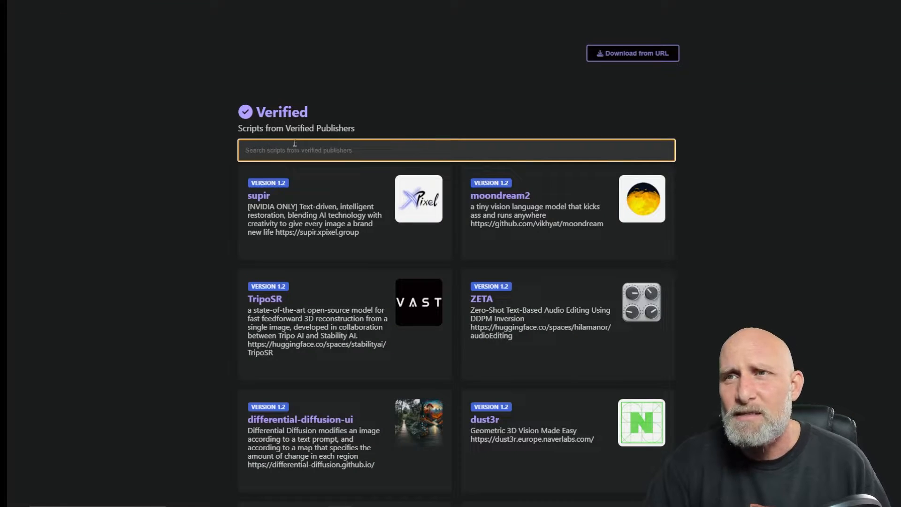
text(xt)
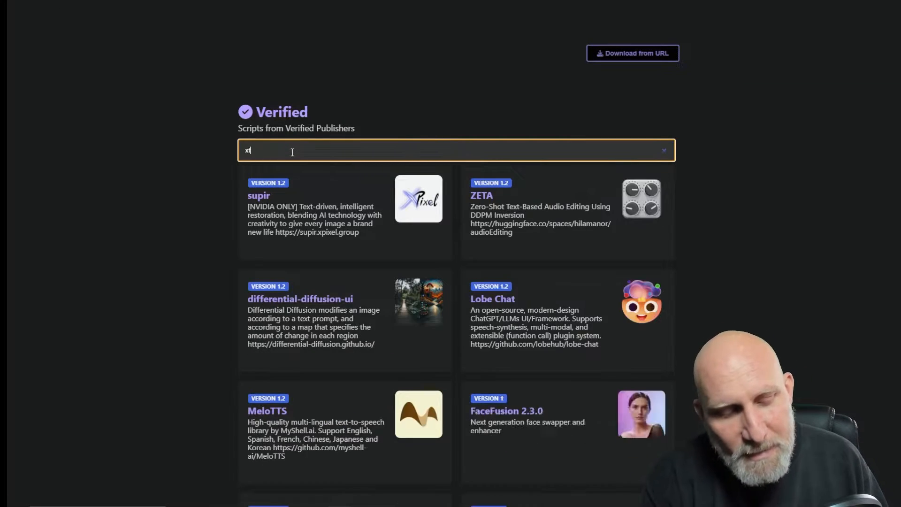
text(ts)
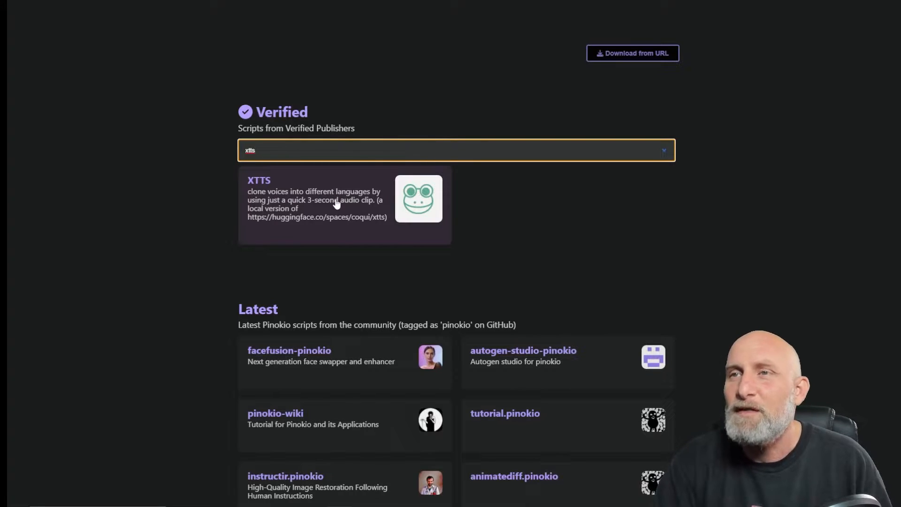
click(336, 203)
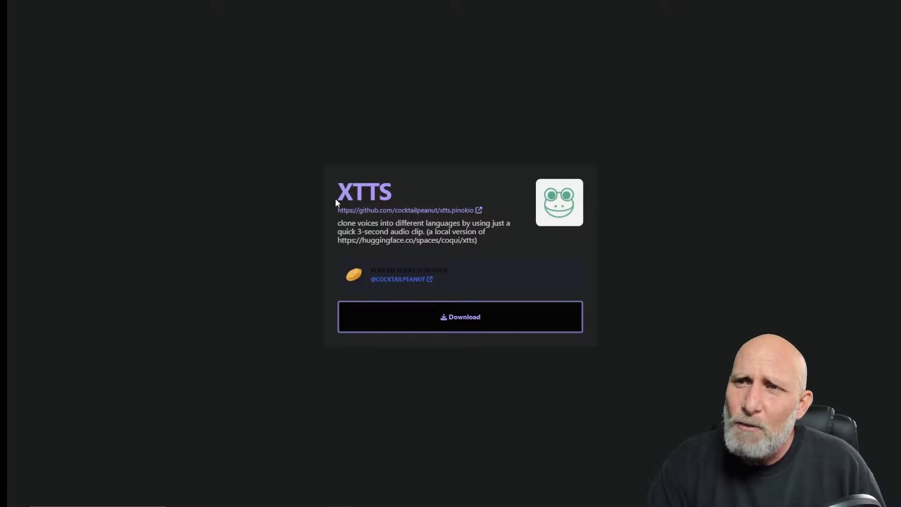
Download the XTTS script as xtts.pinokio.git and install it, dismissing the Avast scan notice for pip.exe.
click(467, 322)
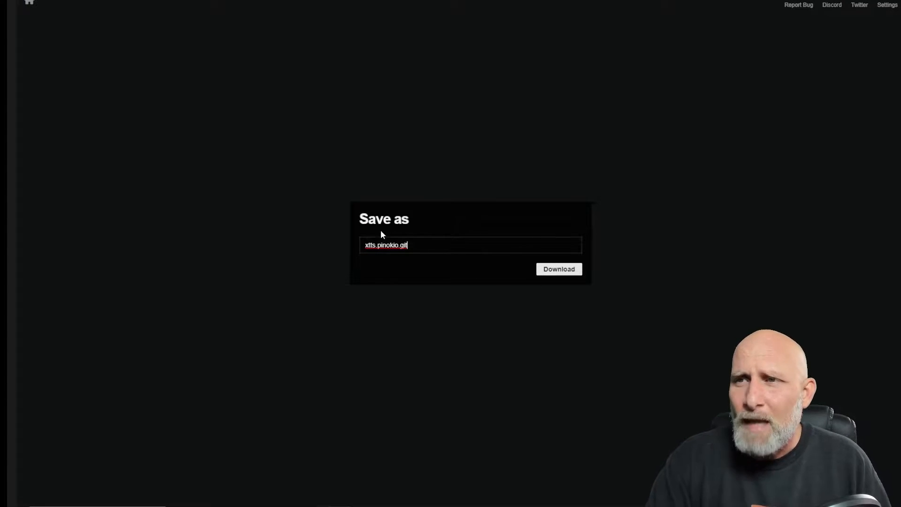
click(562, 271)
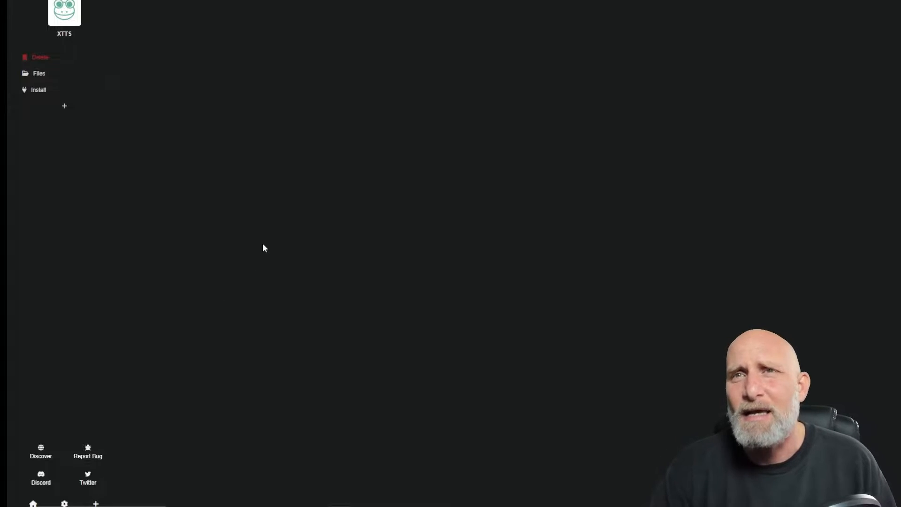
click(39, 91)
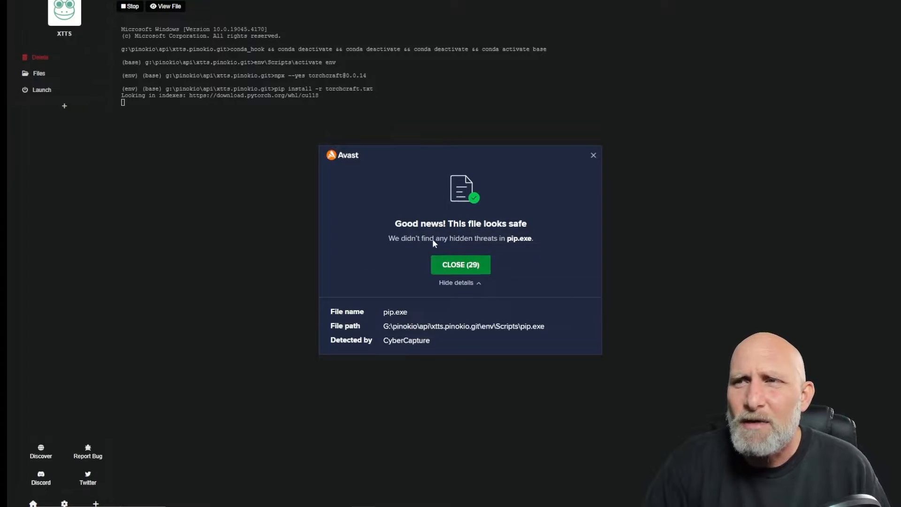
click(461, 266)
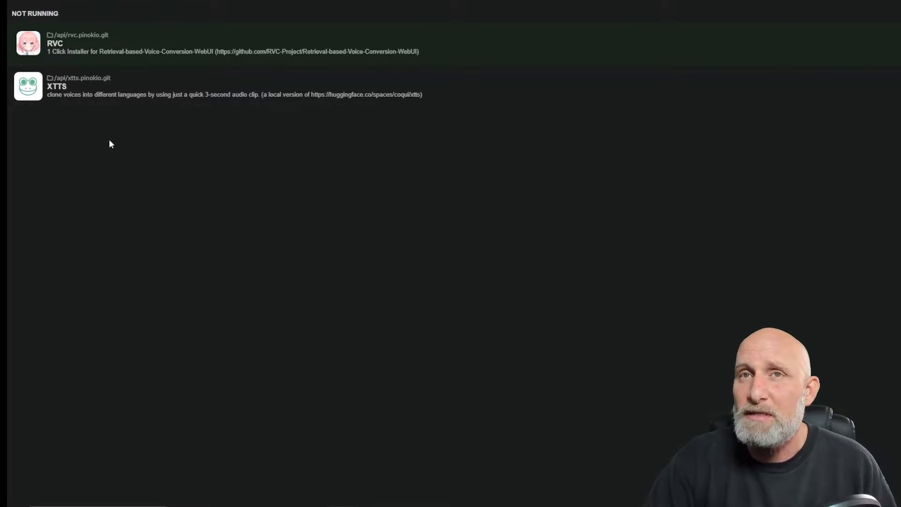
Launch the installed RVC app, view the training settings of RVC WebUI, and return to Model Inference.
click(79, 49)
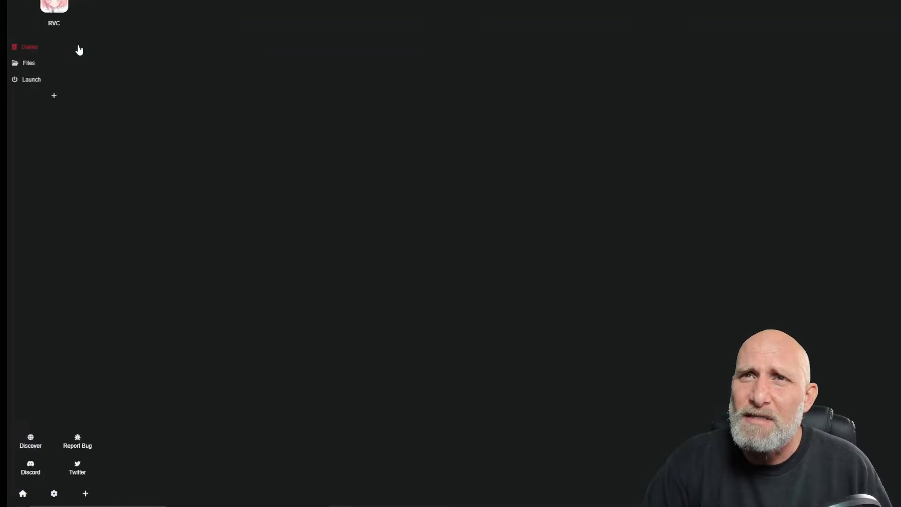
click(28, 83)
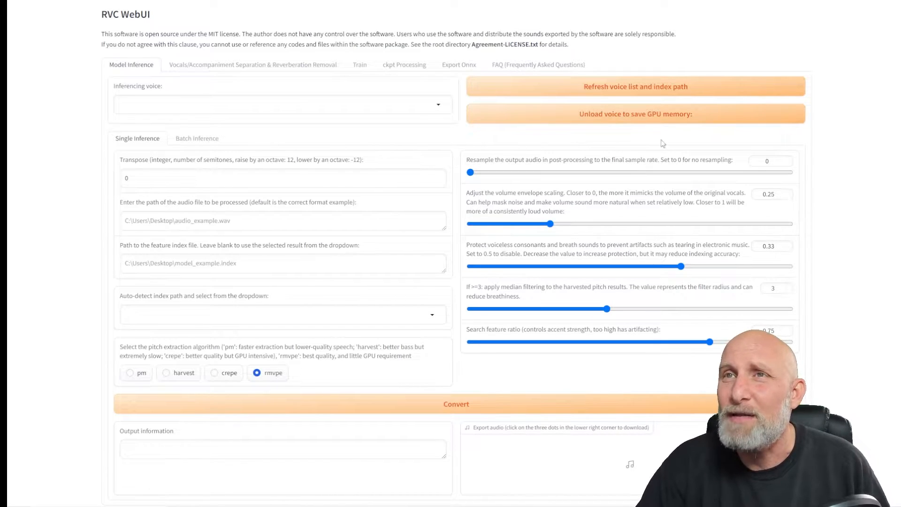
click(360, 65)
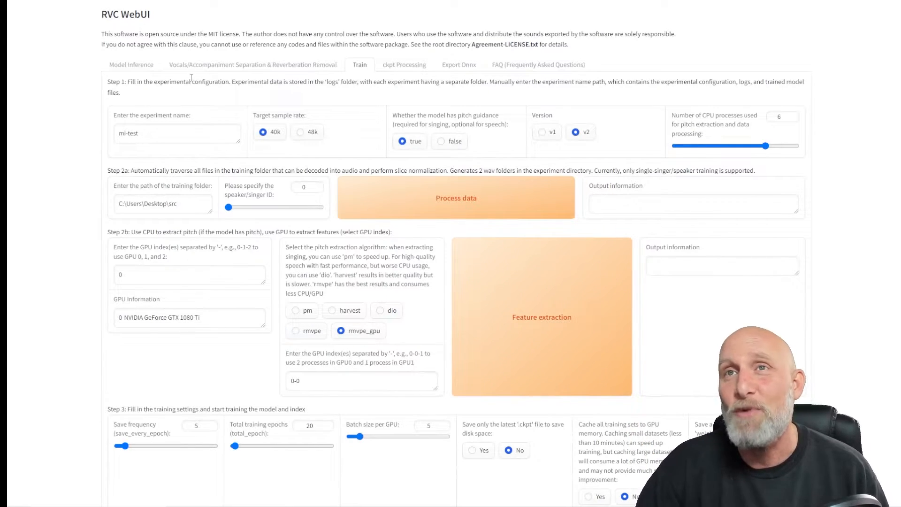
click(132, 65)
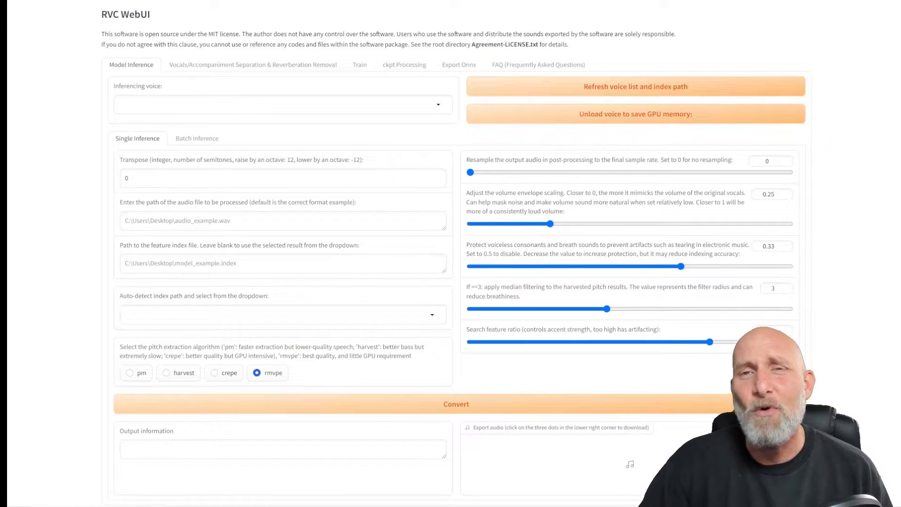
Search the web for voice-models in a new browser tab and open the voice-models.com site.
key(ctrl+t)
text(vopice)
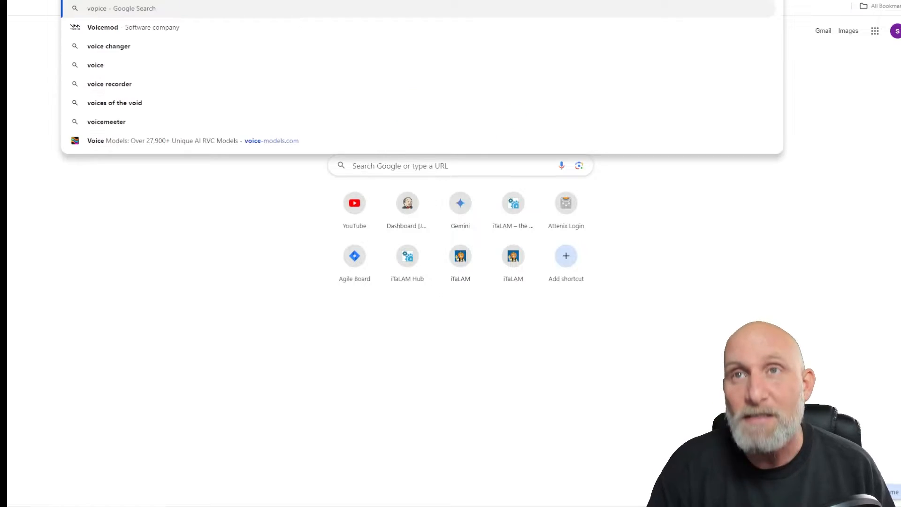
key(BackSpace)
key(BackSpace)
key(BackSpace)
key(BackSpace)
text(ive-models)
key(Return)
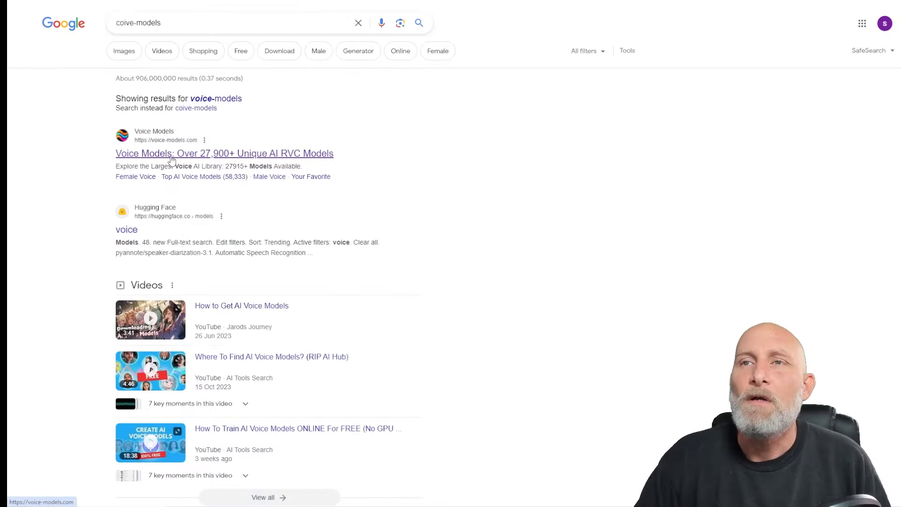
click(171, 159)
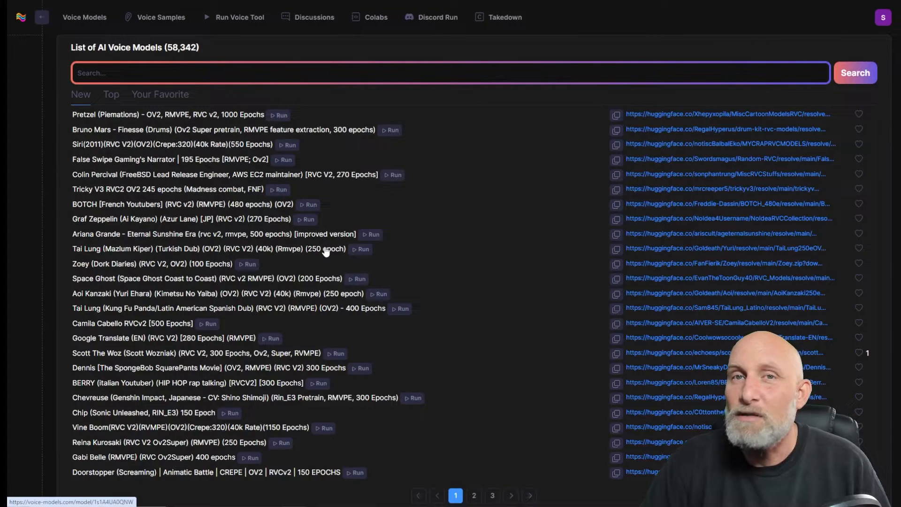
Search the voice models for joe rogan, open the Joe Rogan (RMVPE) (RVC v2) 325 Epoch model, and download JoeRogan-48k.zip.
click(185, 69)
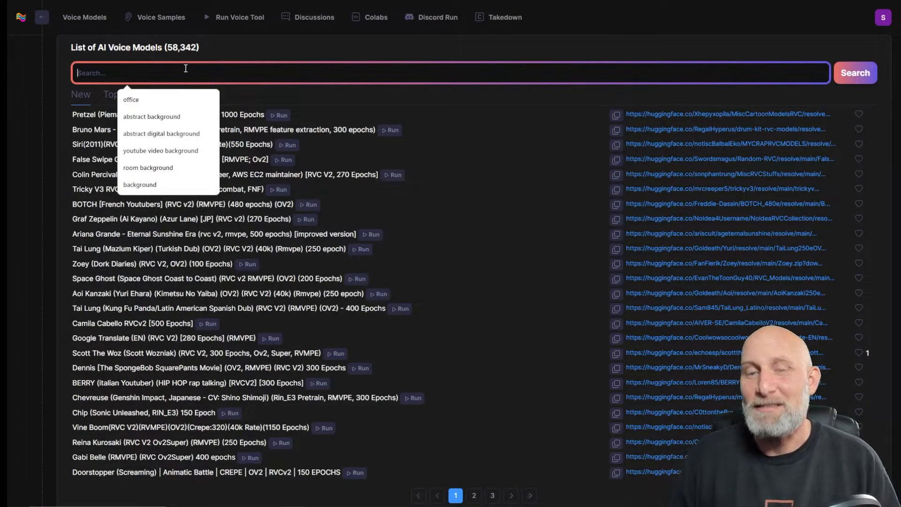
text(joe r)
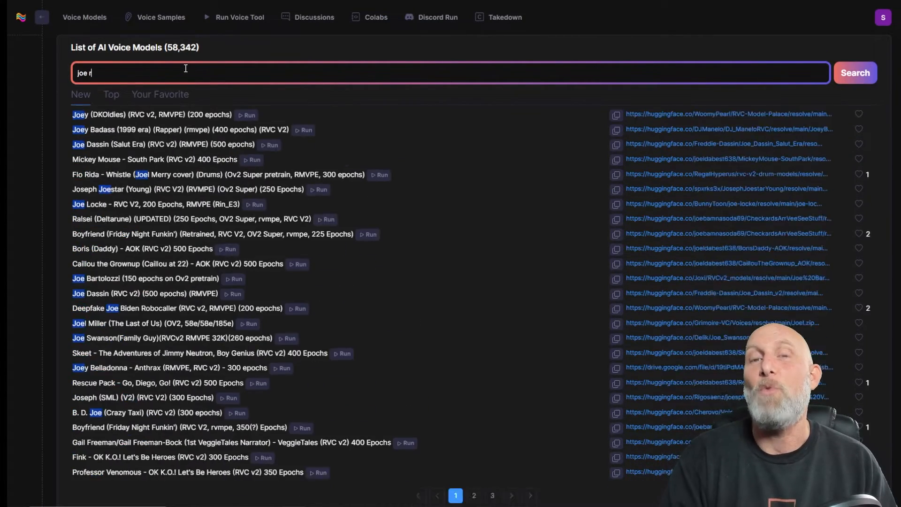
text(ogan)
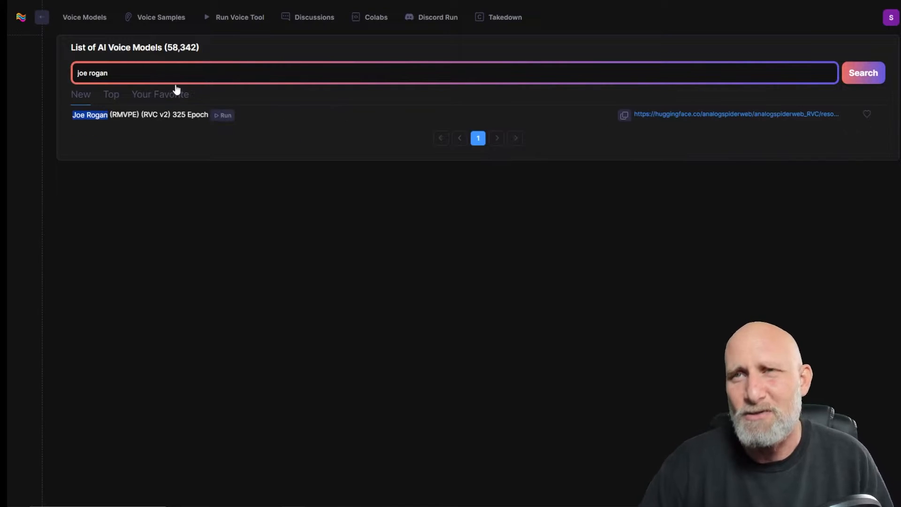
click(178, 116)
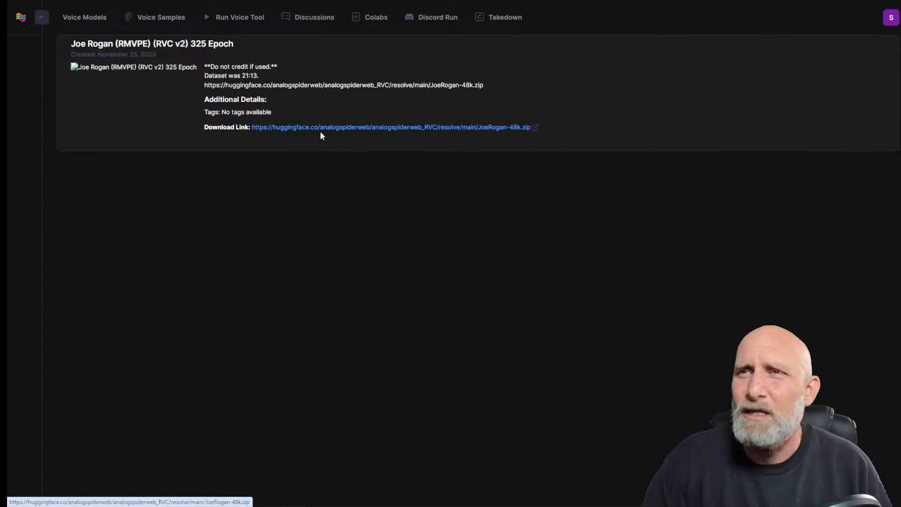
click(359, 130)
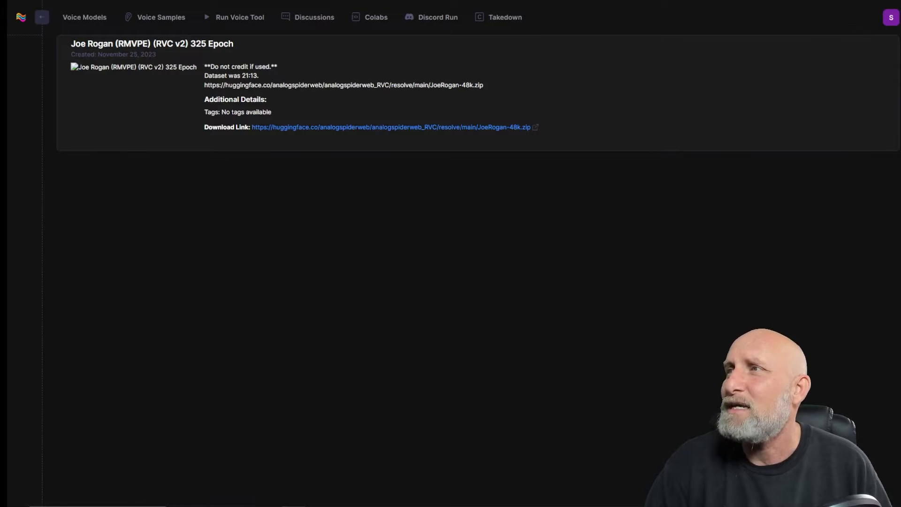
Show the downloaded JoeRogan-48k.zip in its folder, extract it to JoeRogan-48k, and open the extracted folder.
click(851, 0)
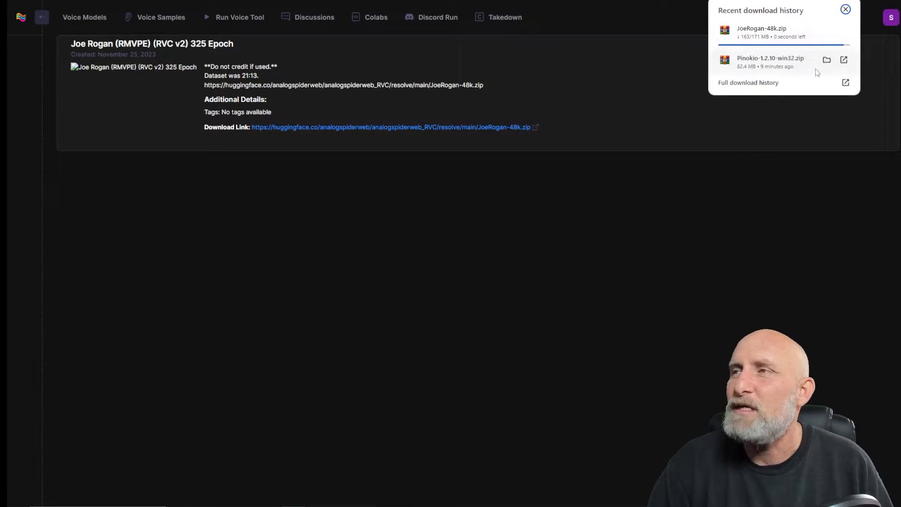
click(826, 31)
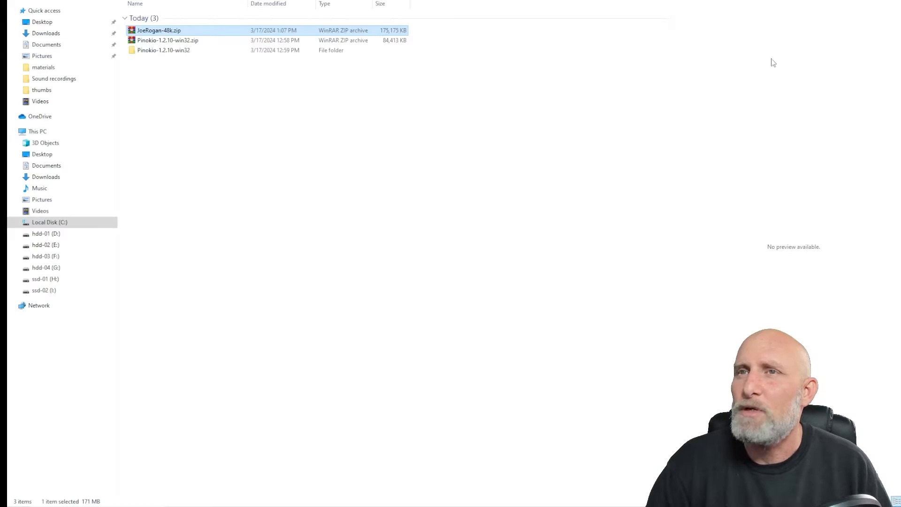
right_click(156, 32)
click(114, 101)
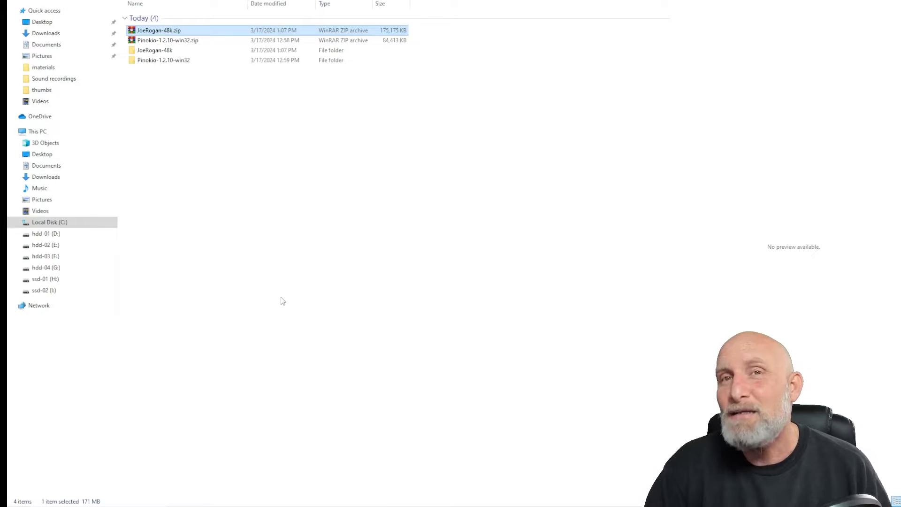
double_click(159, 50)
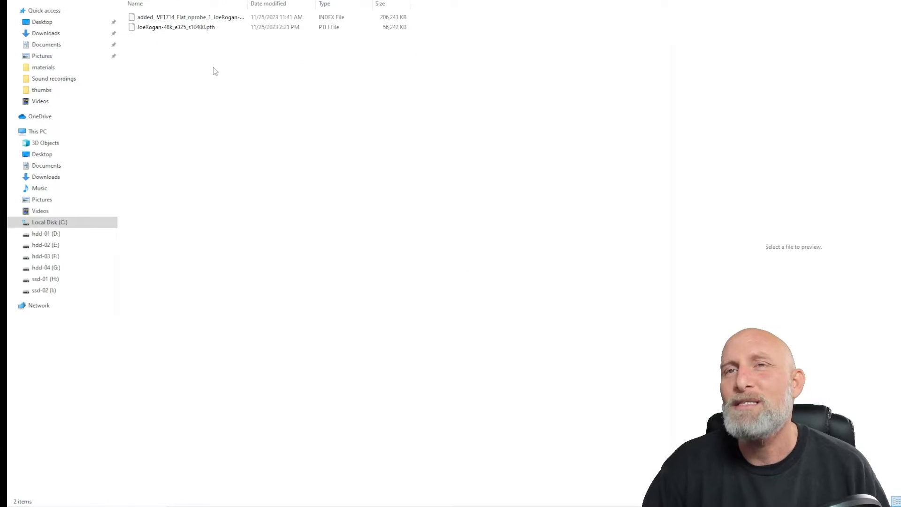
Widen the Name column to show the full file names and examine the extracted .pth and .index files.
drag(248, 4, 321, 5)
click(208, 28)
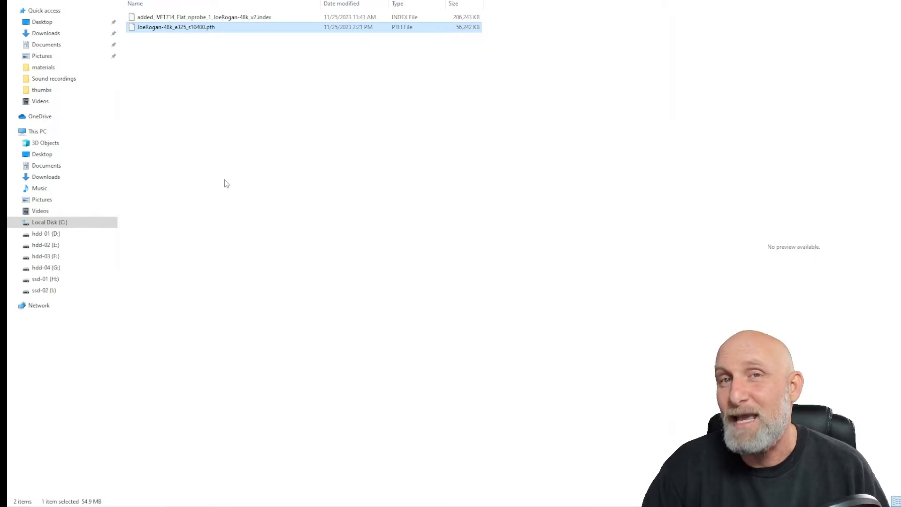
click(245, 18)
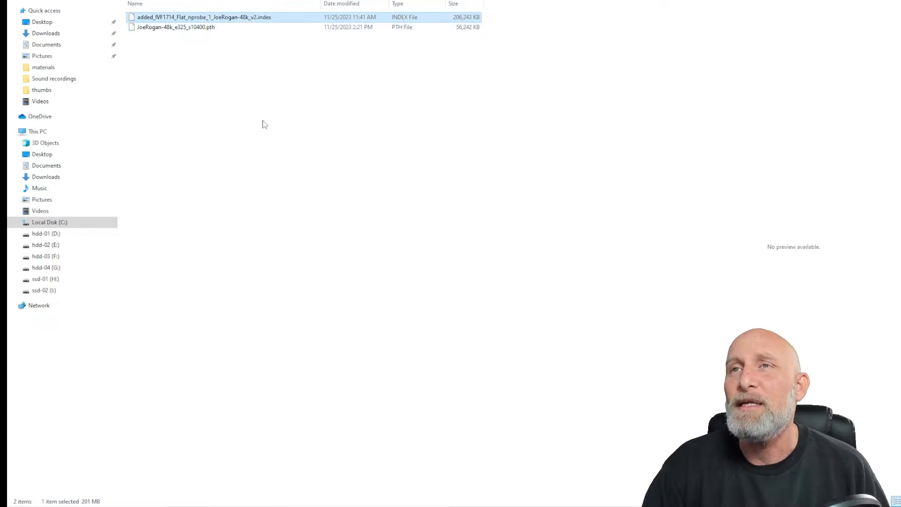
click(211, 109)
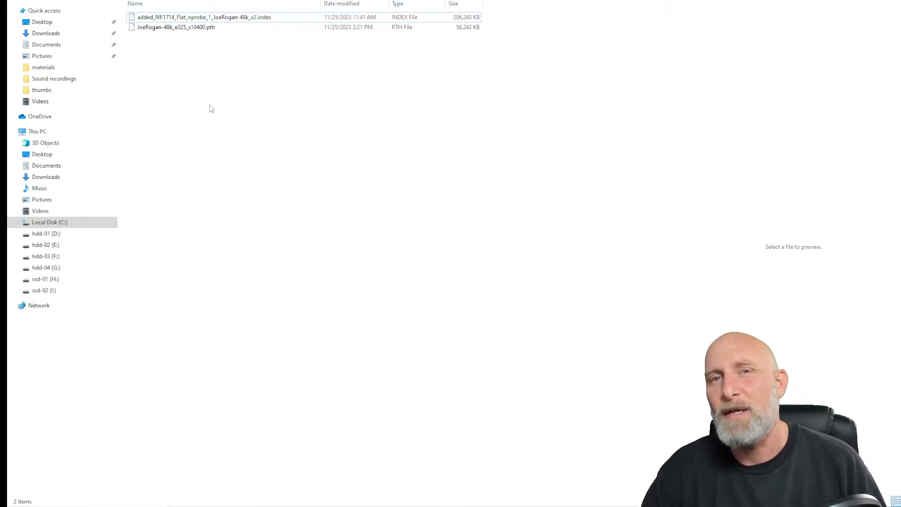
click(257, 20)
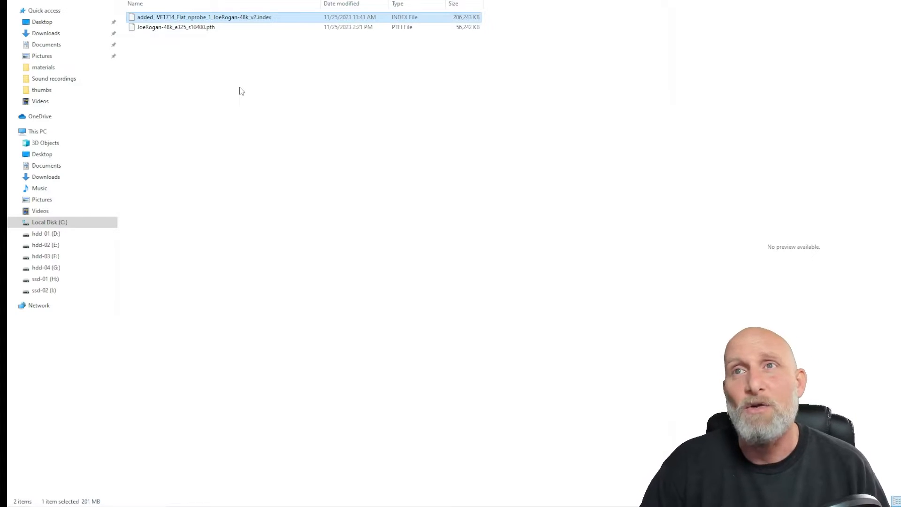
Copy both JoeRogan model files and open Pinokio's rvc.pinokio.git folder on the hdd-04 (G:) drive.
click(196, 28)
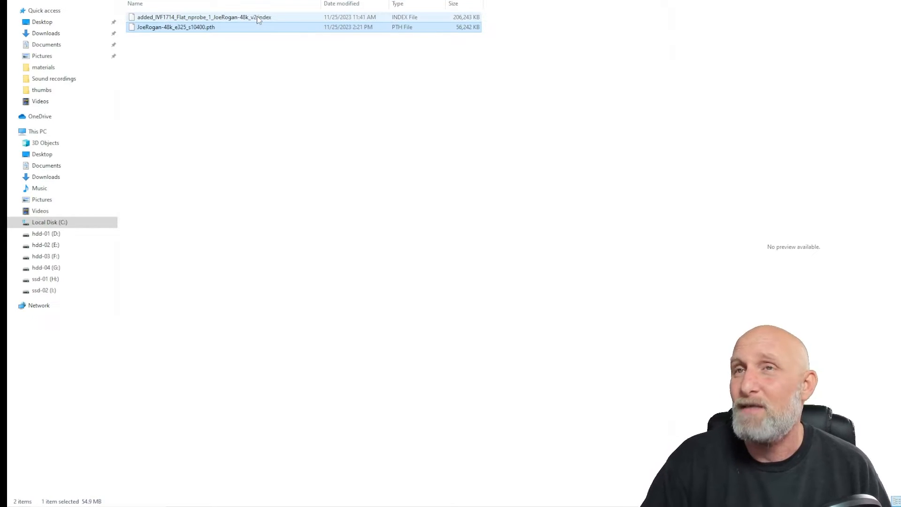
ctrl+click(217, 17)
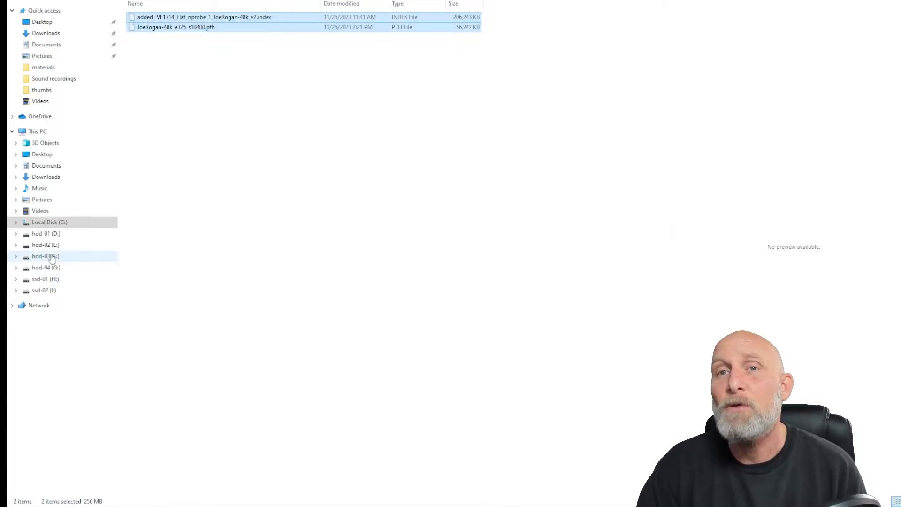
click(40, 270)
double_click(145, 37)
click(156, 19)
double_click(156, 19)
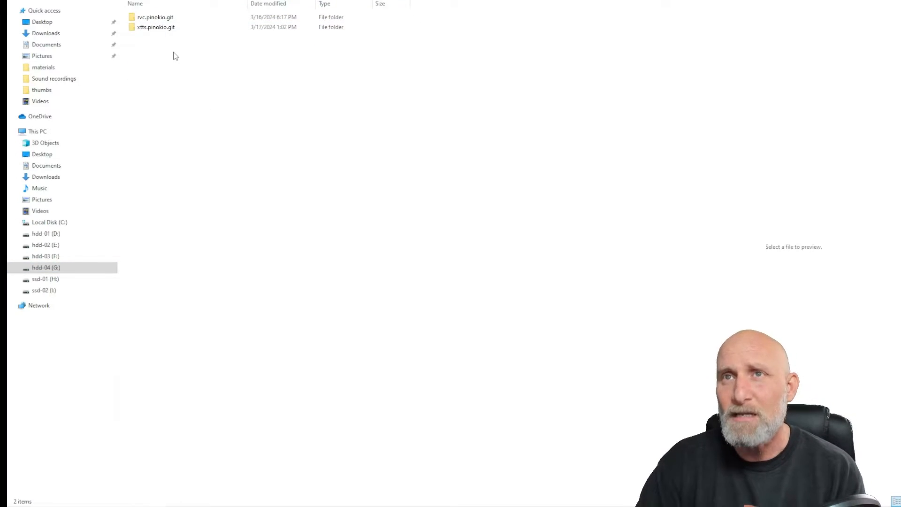
click(163, 19)
double_click(164, 18)
Paste the copied .pth and .index files into the weights folder inside app > assets.
click(164, 19)
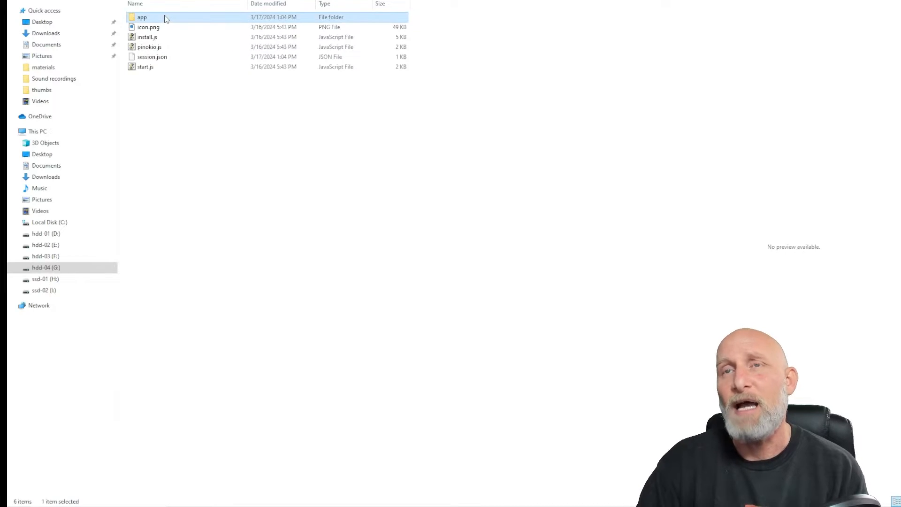
double_click(165, 19)
click(164, 28)
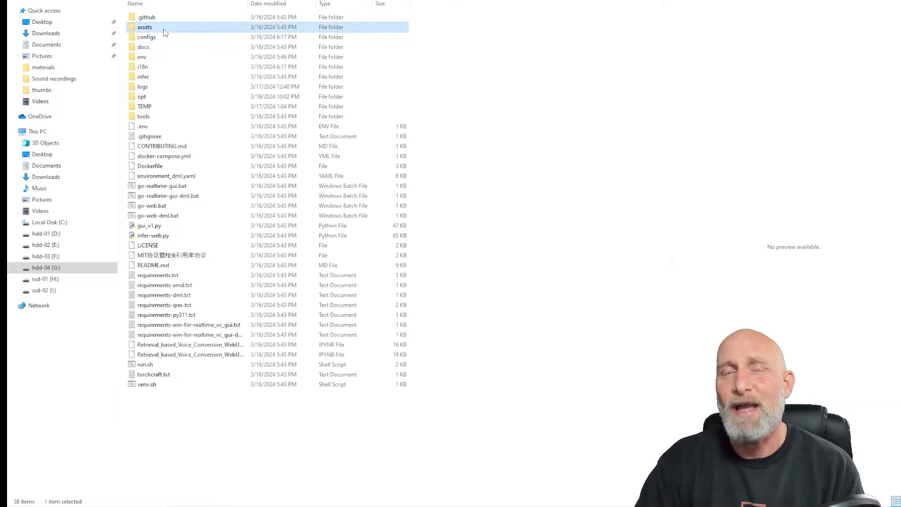
double_click(165, 29)
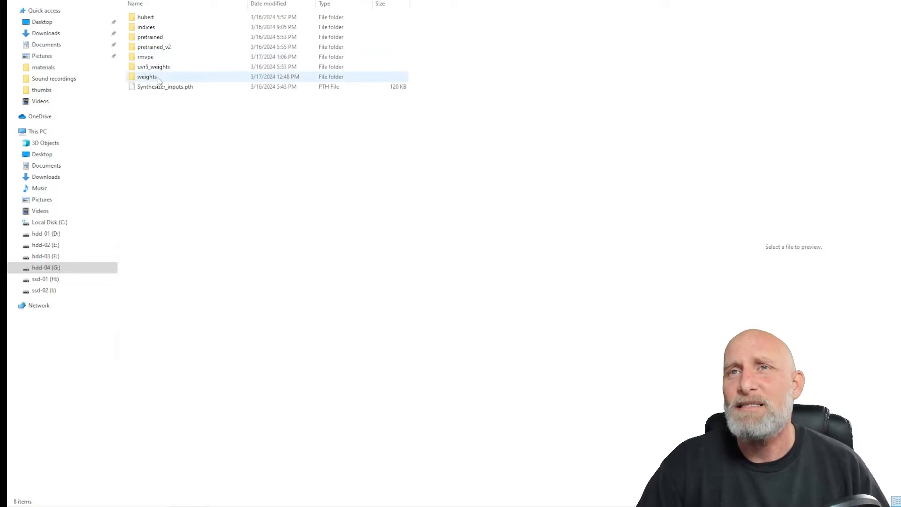
double_click(146, 77)
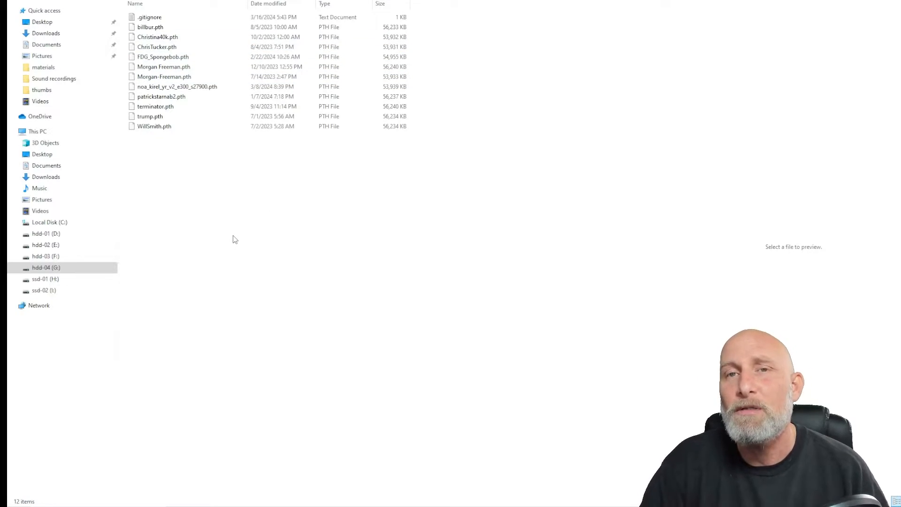
key(ctrl+v)
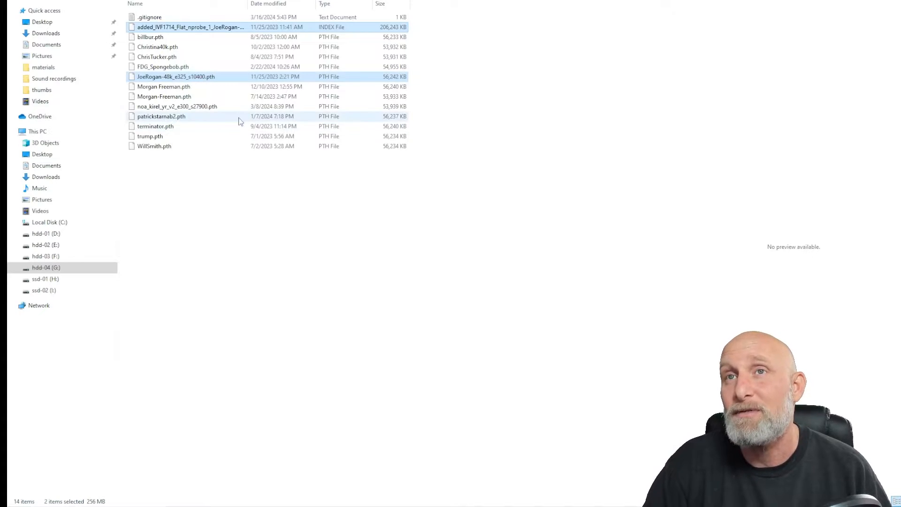
click(214, 202)
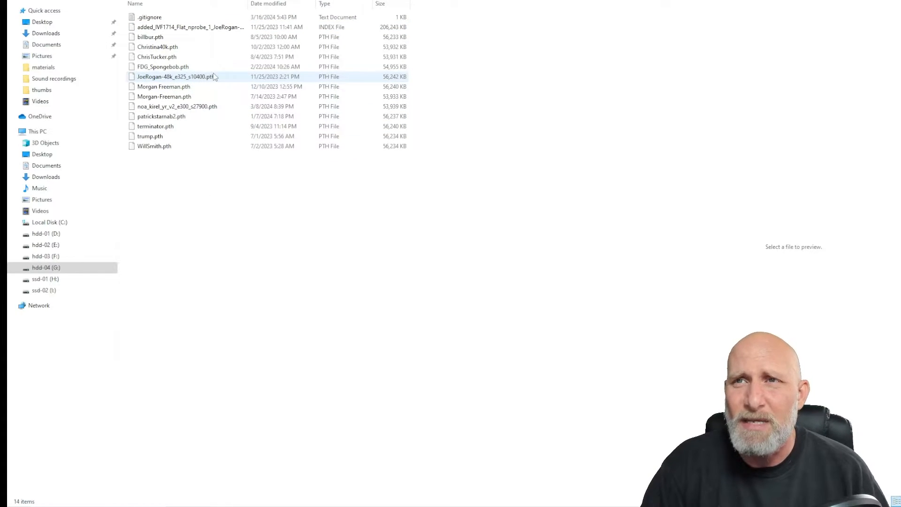
Move the JoeRogan .index file from the weights folder to the RVC app's logs folder.
click(221, 27)
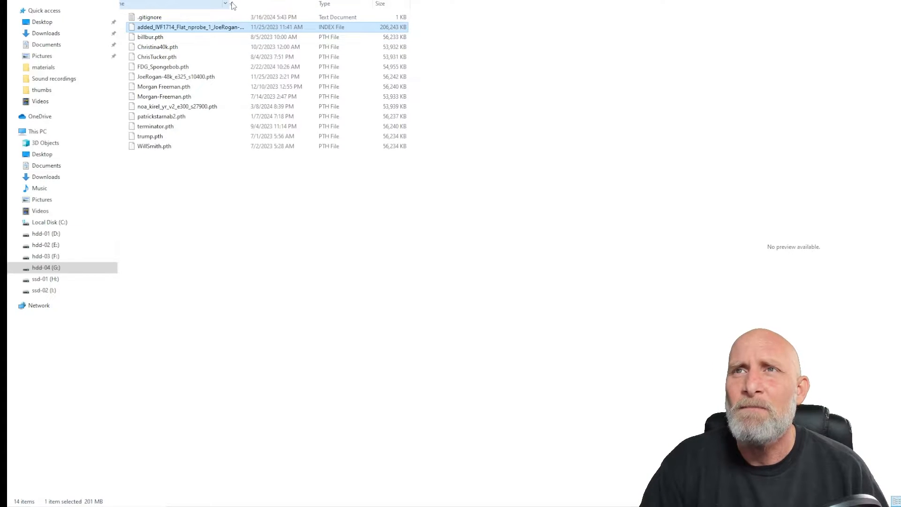
click(254, 0)
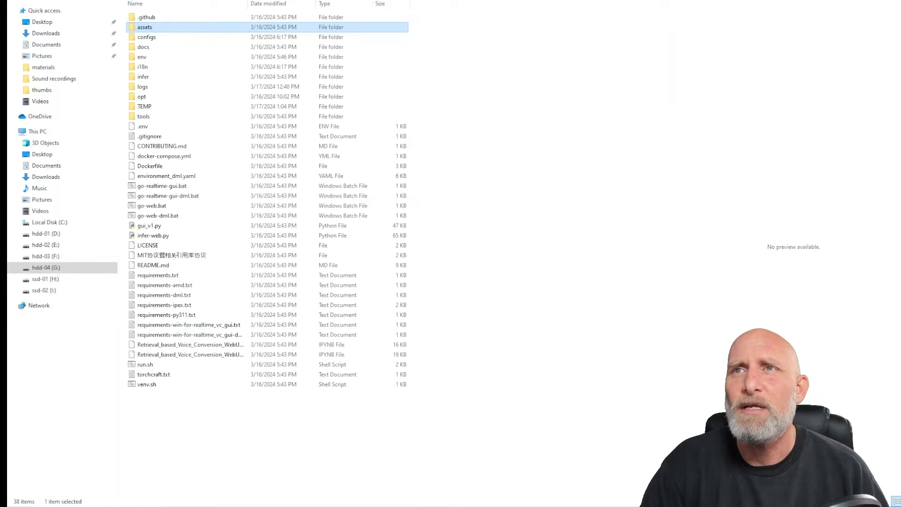
double_click(142, 87)
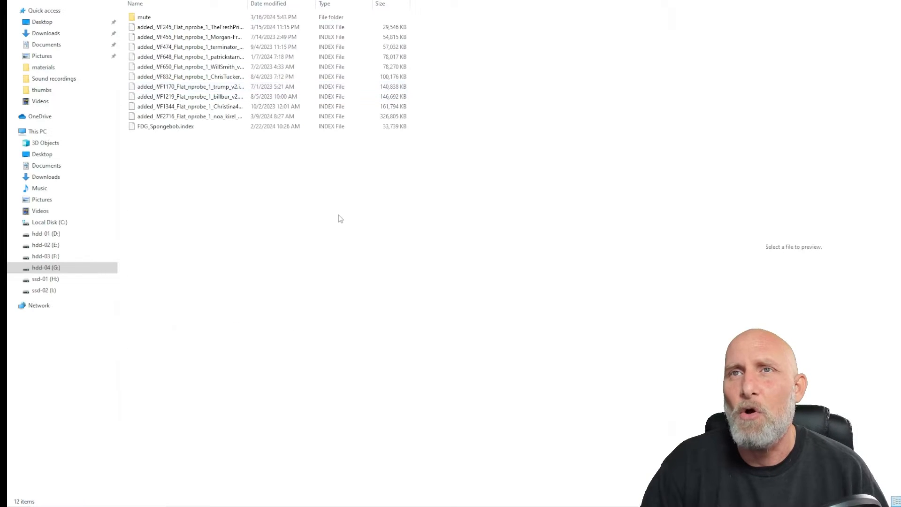
Switch to RVC WebUI, refresh its voice list and index path, and check the inferencing voices for the JoeRogan model.
click(214, 0)
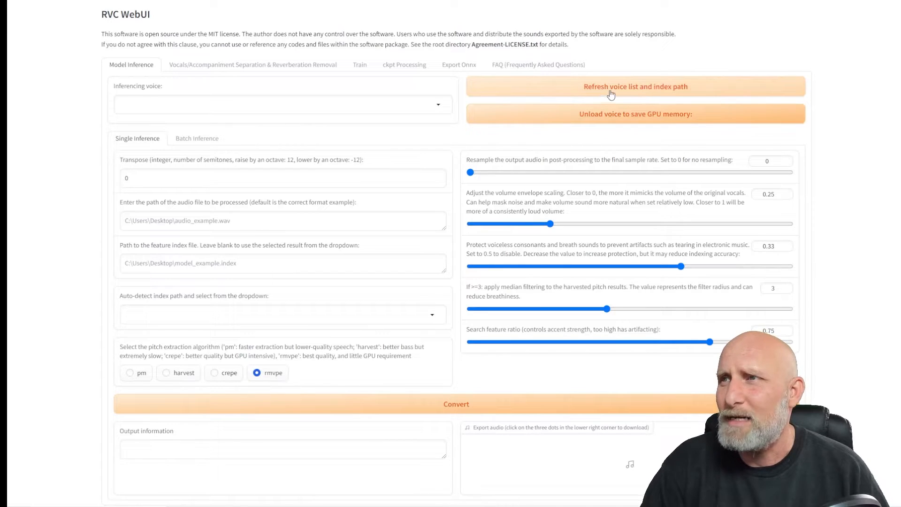
click(636, 89)
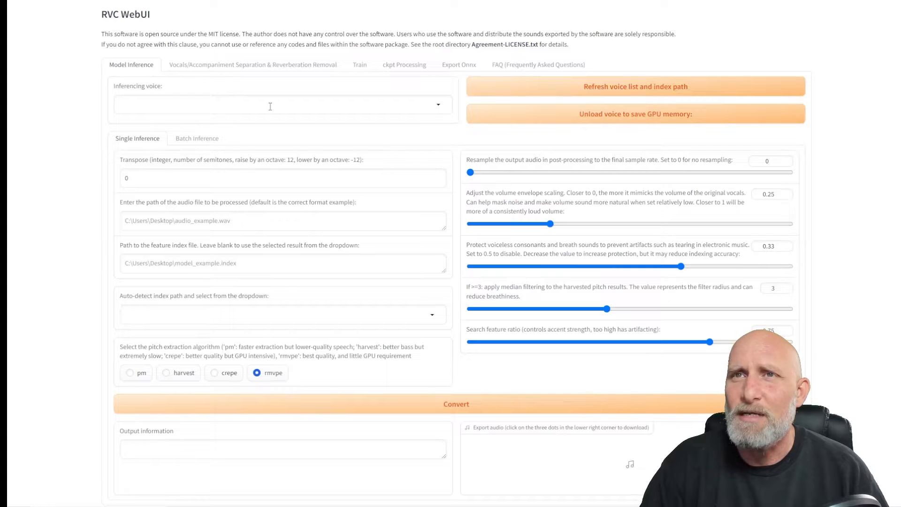
click(440, 108)
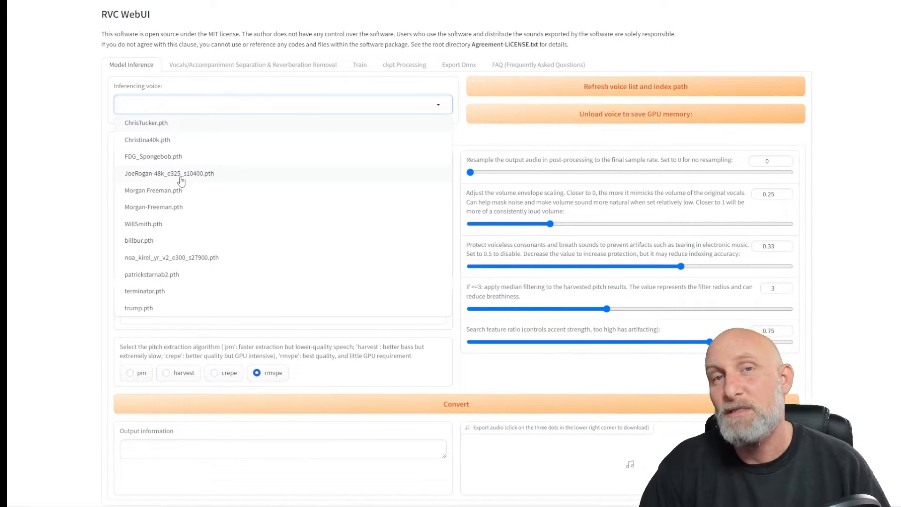
click(67, 166)
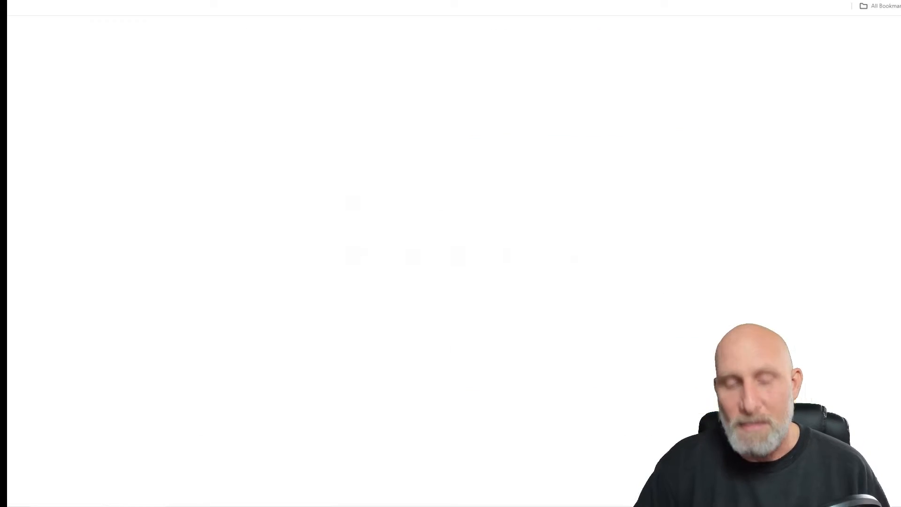
Look up Audacity in the browser and launch the installed Audacity program.
text(audacity)
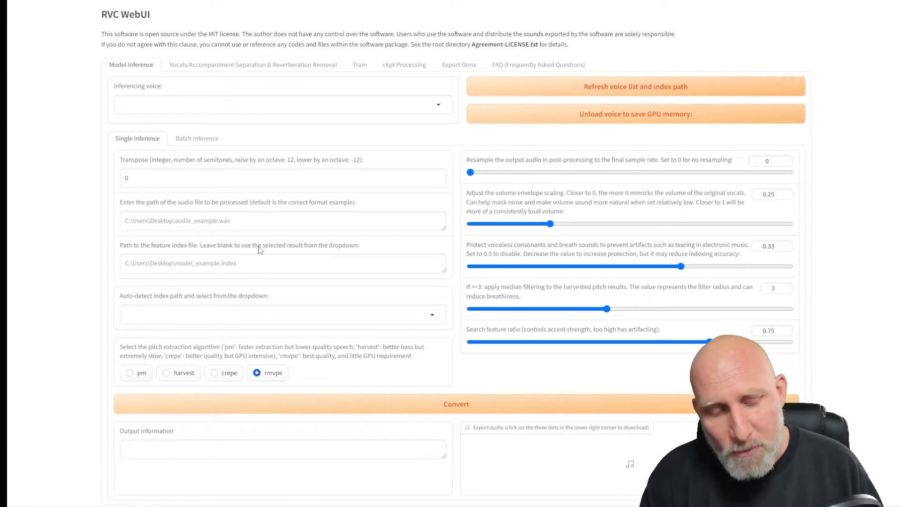
key(super)
text(audacity)
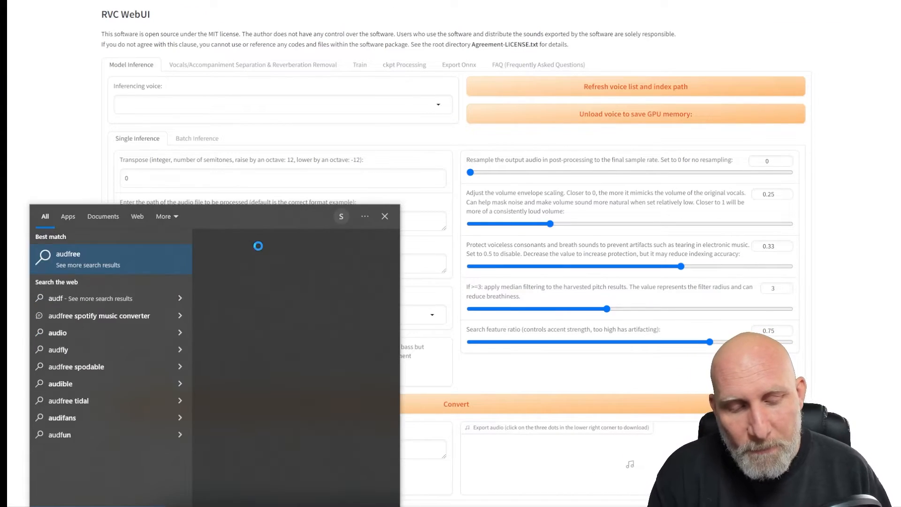
key(Return)
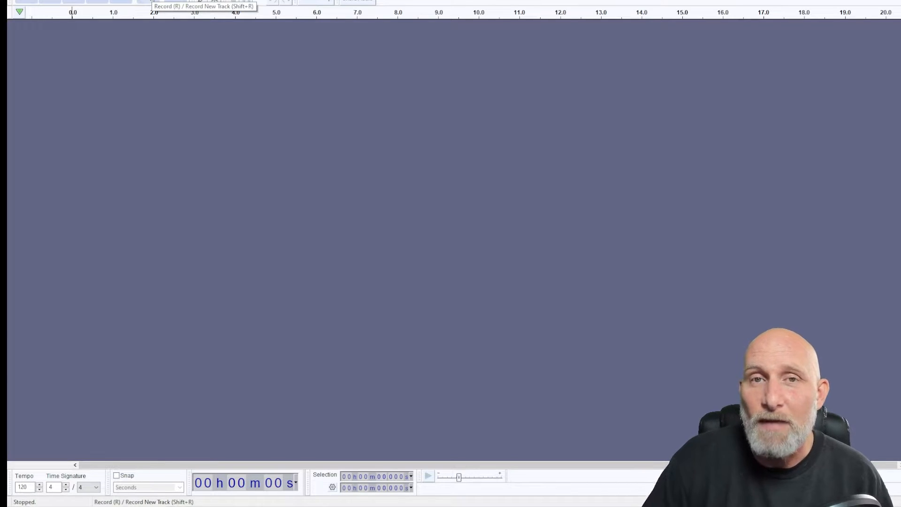
Record a spoken voice clip about 12 seconds long and cut the silence from its start and end.
click(149, 2)
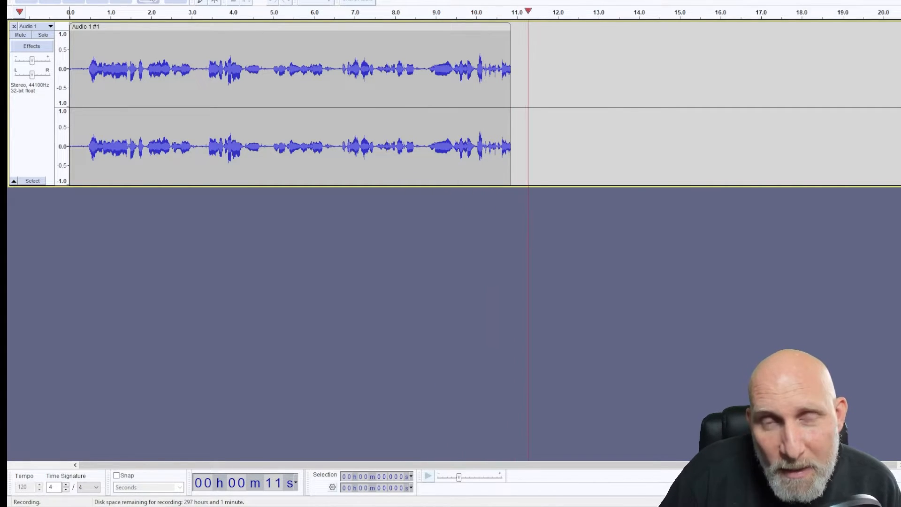
key(space)
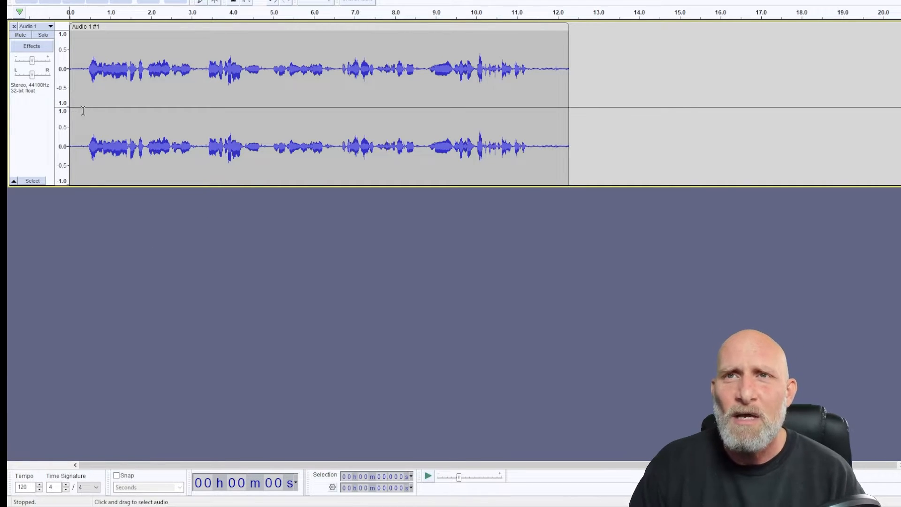
drag(88, 107, 70, 96)
key(Delete)
drag(512, 96, 585, 101)
key(Delete)
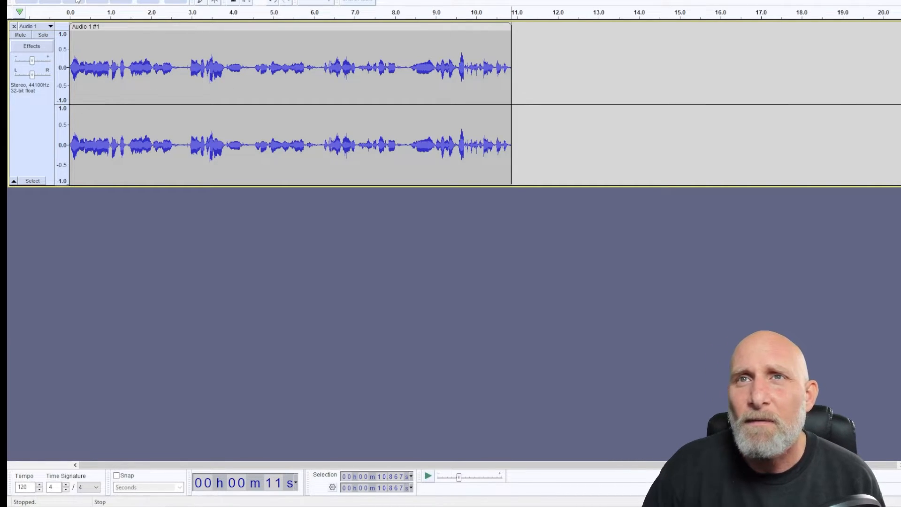
Play back the trimmed clip and export it as joe-rogan in WAV (Microsoft) format to F:\works\youtube\materials.
click(97, 2)
click(50, 2)
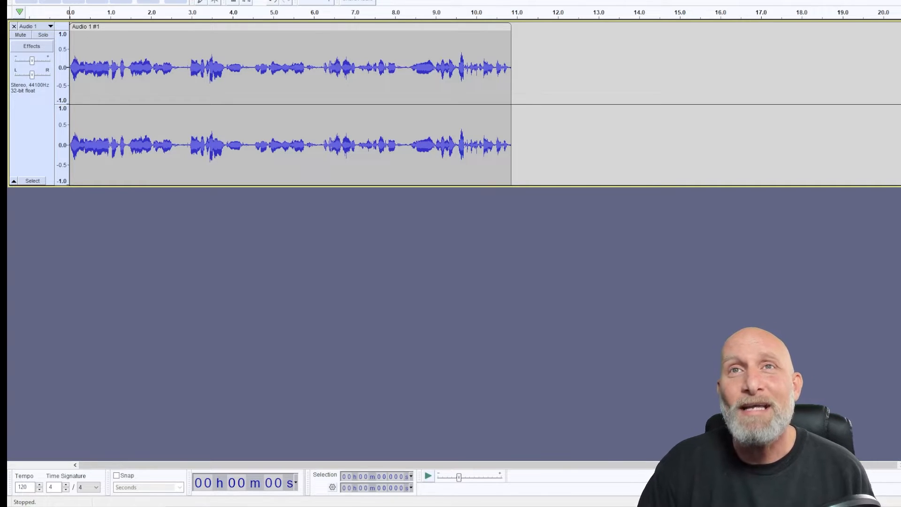
click(16, 0)
click(51, 44)
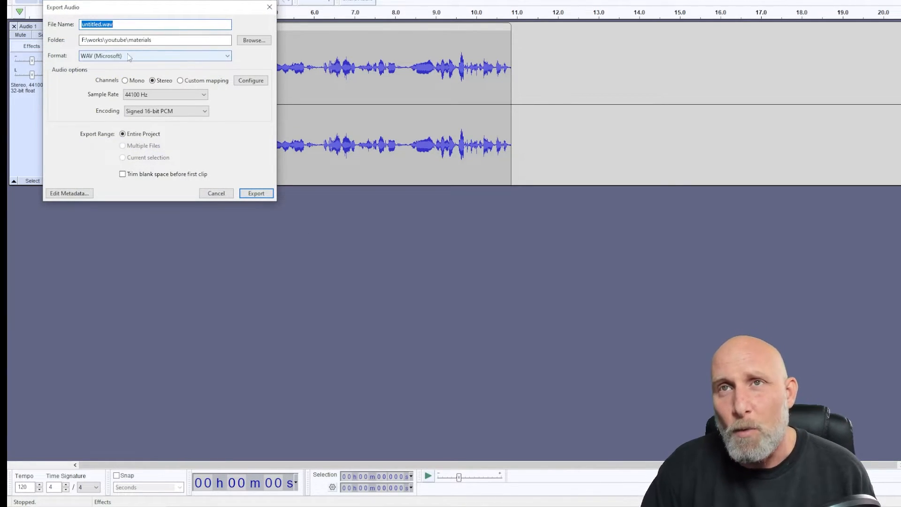
key(shift+Left)
text(joe-rogan)
key(Return)
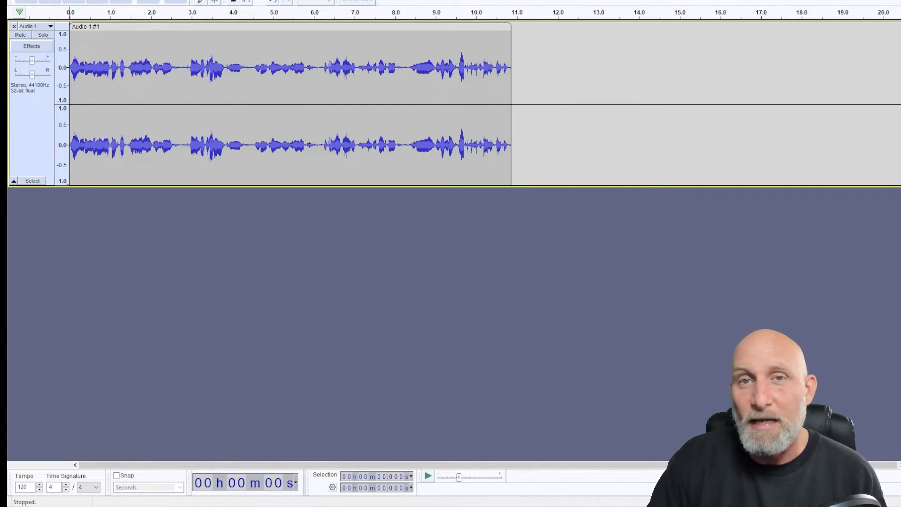
Close Audacity without saving the project and select JoeRogan-48k_e325_s10400.pth as the inferencing voice in RVC WebUI.
click(893, 1)
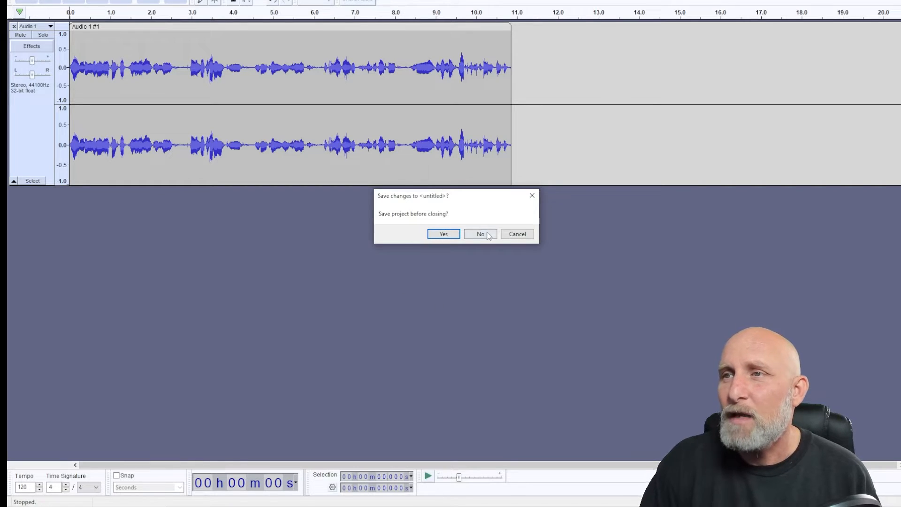
click(482, 234)
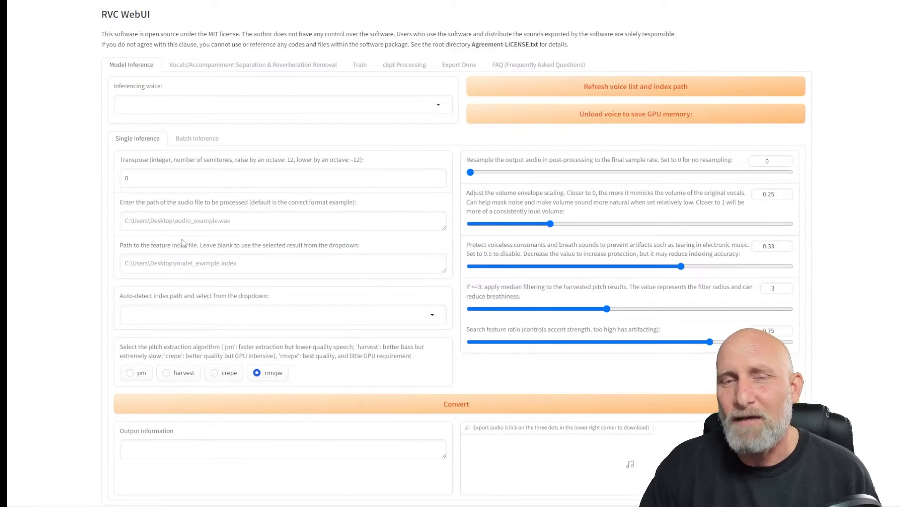
click(437, 111)
click(158, 176)
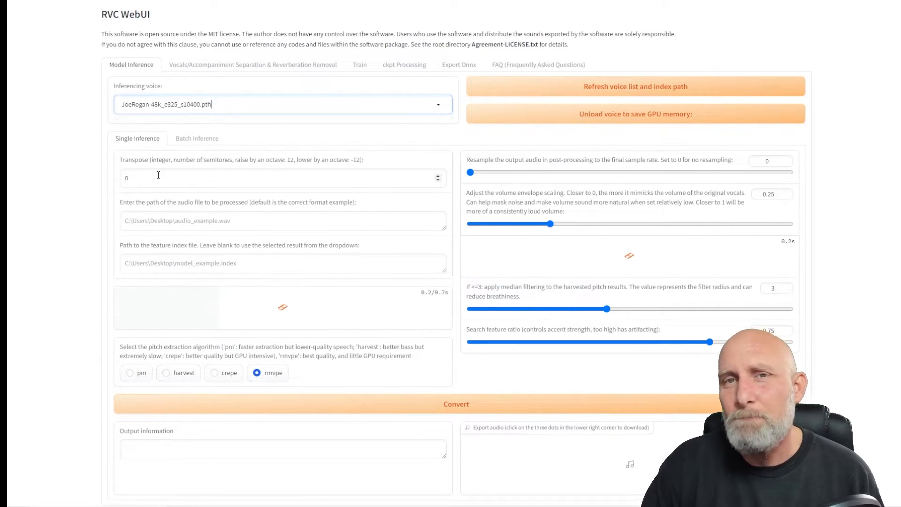
Open the materials folder on the hdd-03 (F:) drive in File Explorer and copy the path of joe-rogan.wav.
click(240, 223)
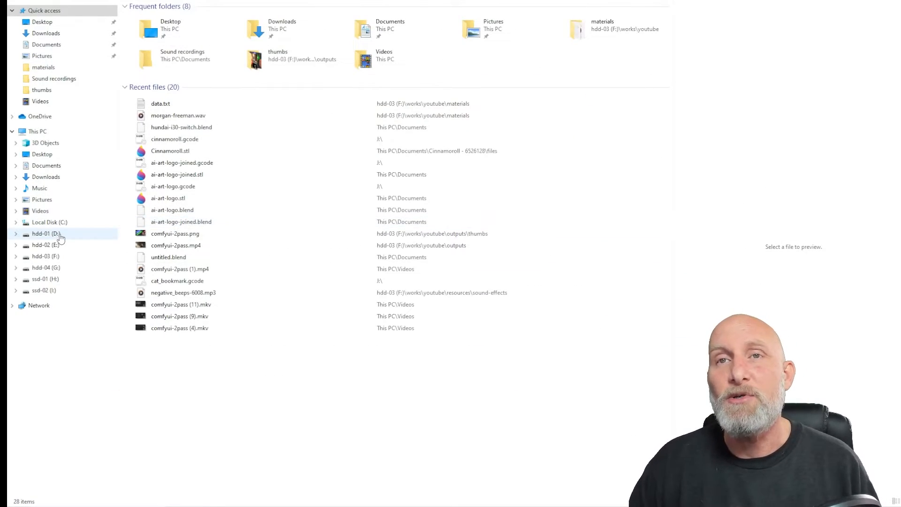
click(51, 268)
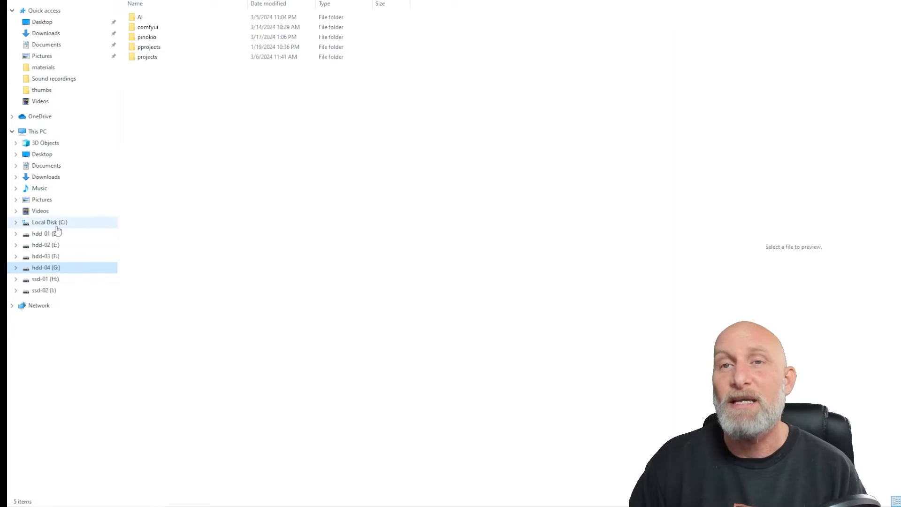
click(46, 279)
click(46, 256)
drag(195, 4, 270, 4)
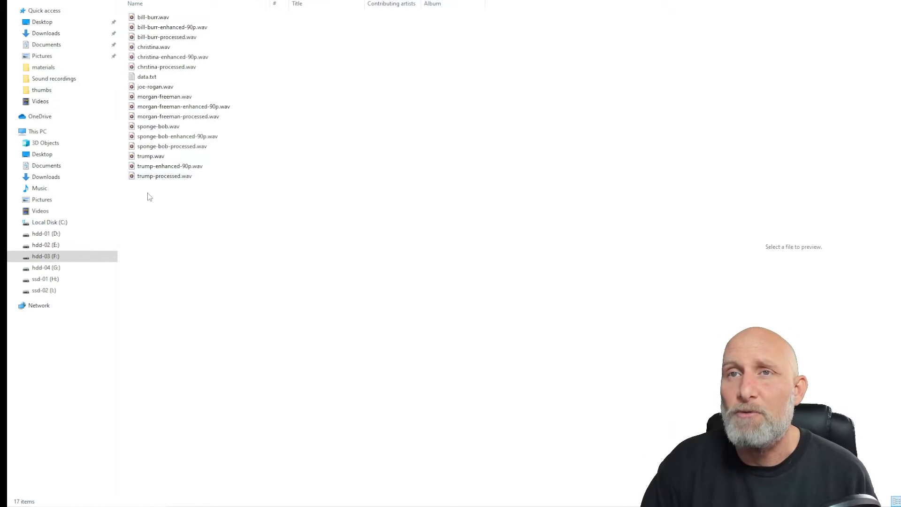
right_click(158, 90)
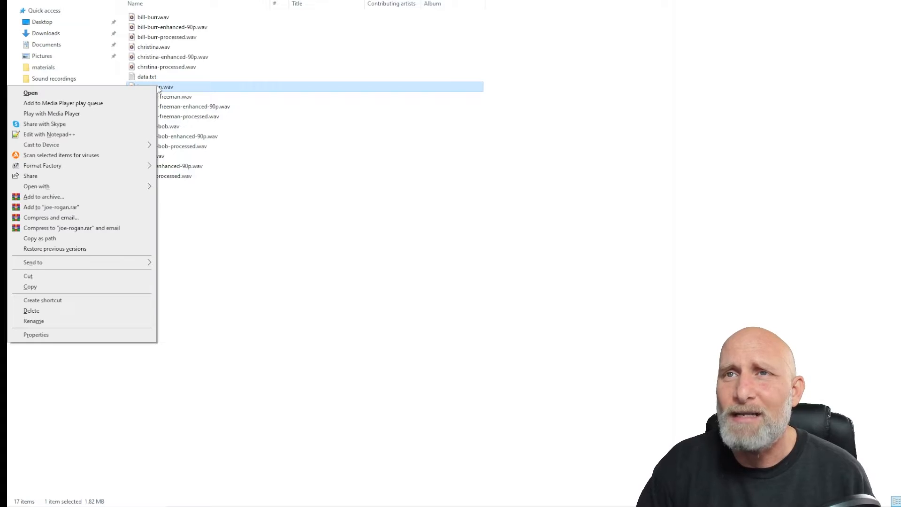
click(58, 242)
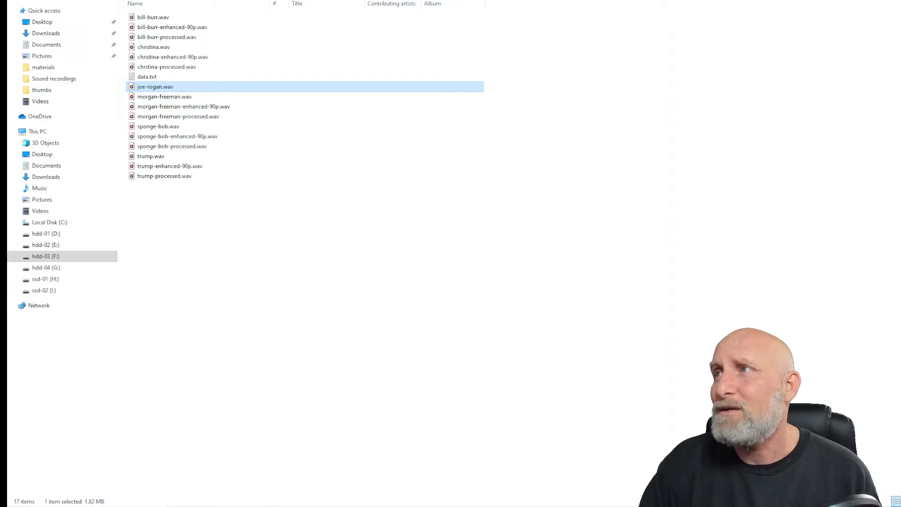
Enter "F:\works\youtube\materials\joe-rogan.wav" as the audio file to process in RVC WebUI and start the conversion.
key(alt+Tab)
click(193, 221)
key(ctrl+v)
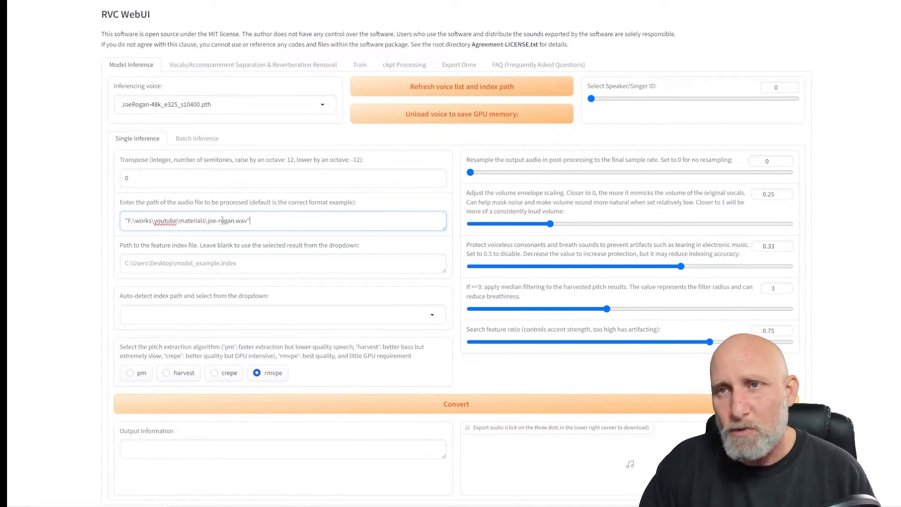
click(451, 406)
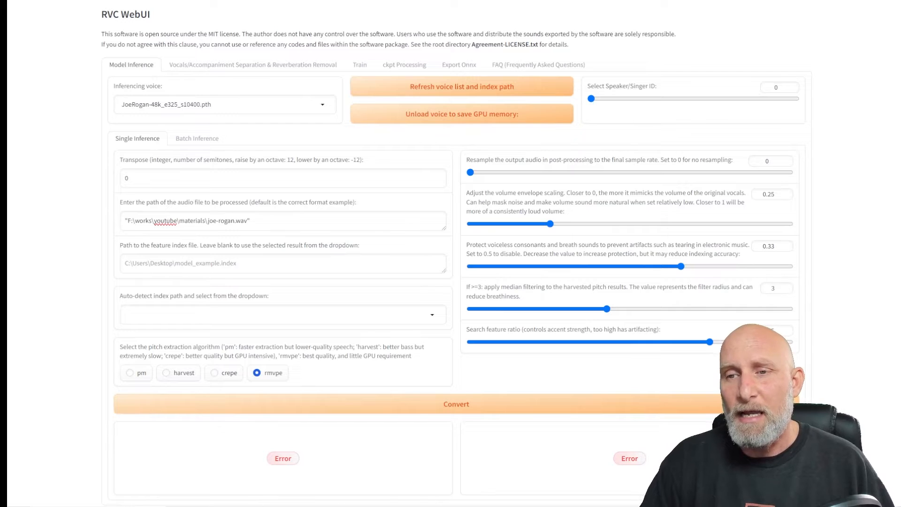
Open the lj1995/VoiceConversionWebUI files page on Hugging Face in the browser and download rmvpe.pt.
mouse_move(271, 506)
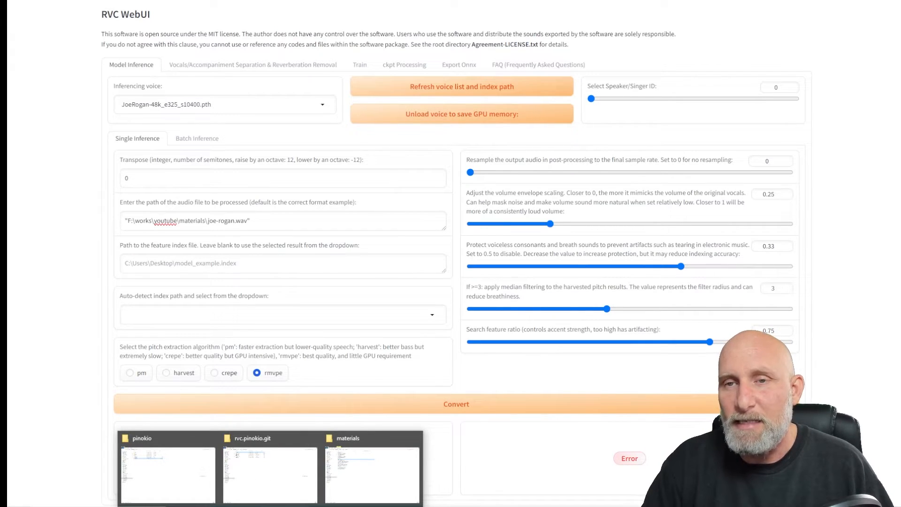
click(359, 475)
click(156, 79)
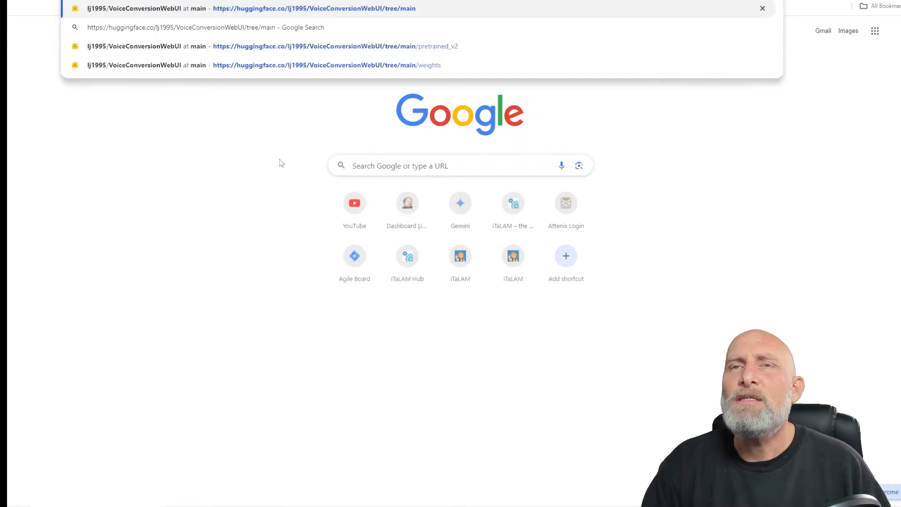
key(Return)
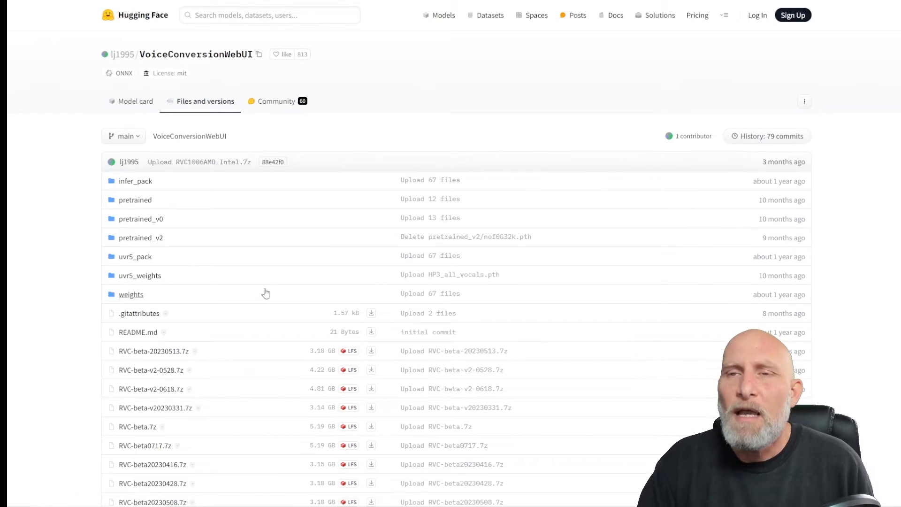
scroll(85, 278, down, 8)
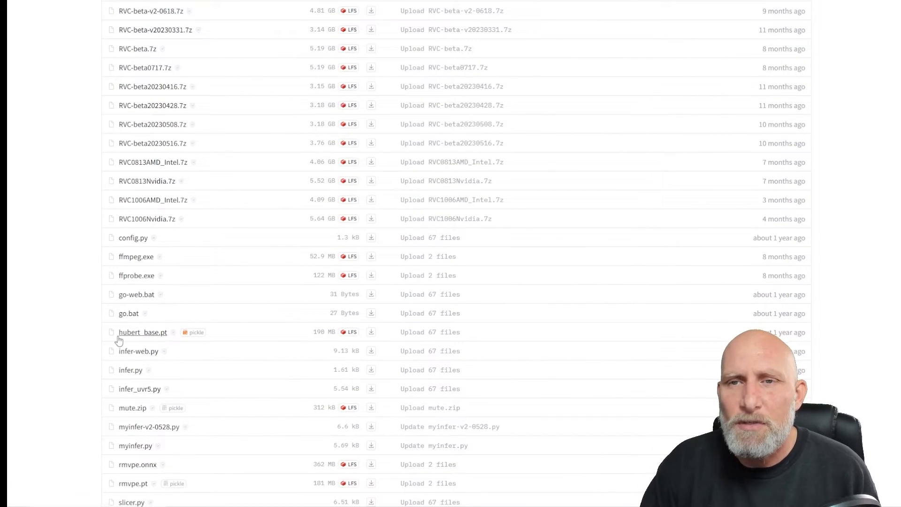
scroll(118, 339, down, 3)
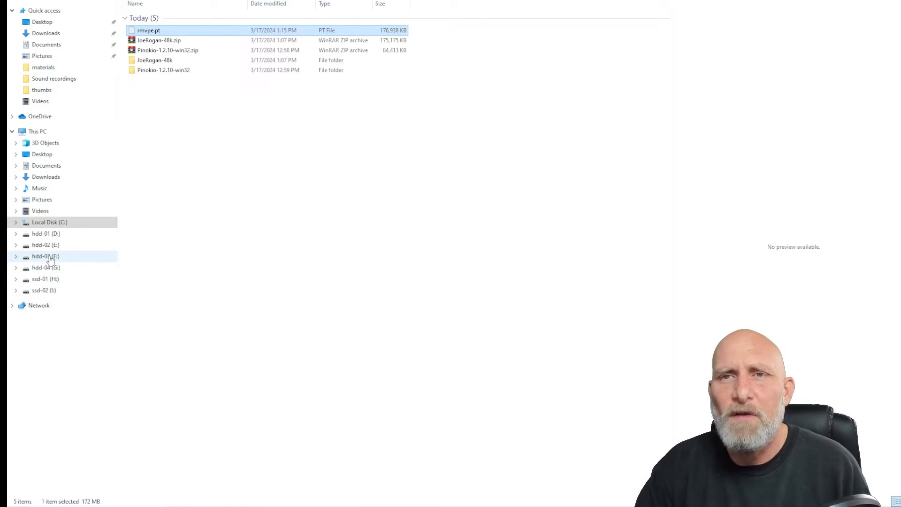
Paste the downloaded rmvpe.pt into the rmvpe folder inside app > assets of Pinokio's RVC app on the hdd-04 (G:) drive.
click(47, 267)
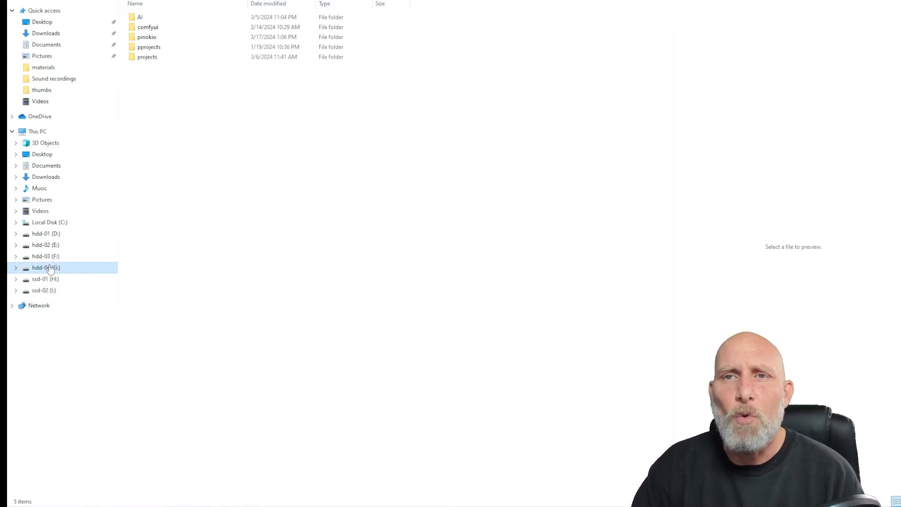
double_click(147, 37)
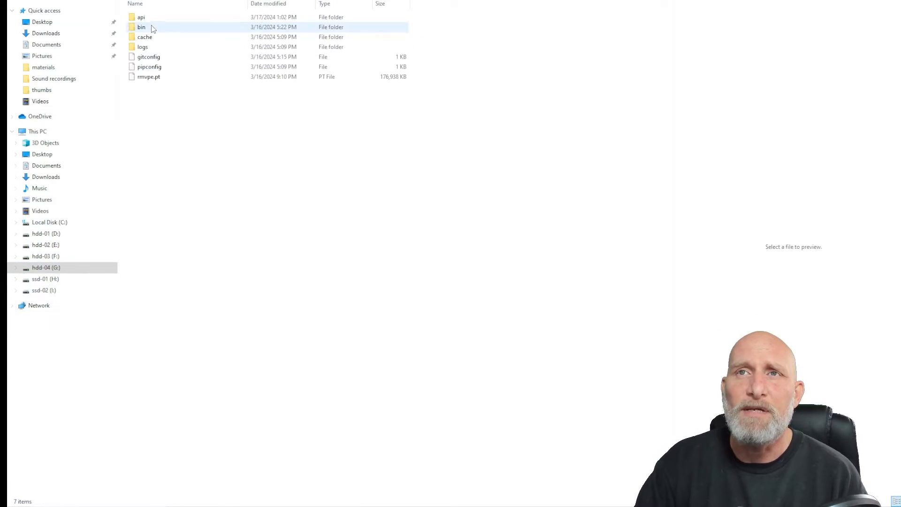
double_click(141, 18)
double_click(149, 18)
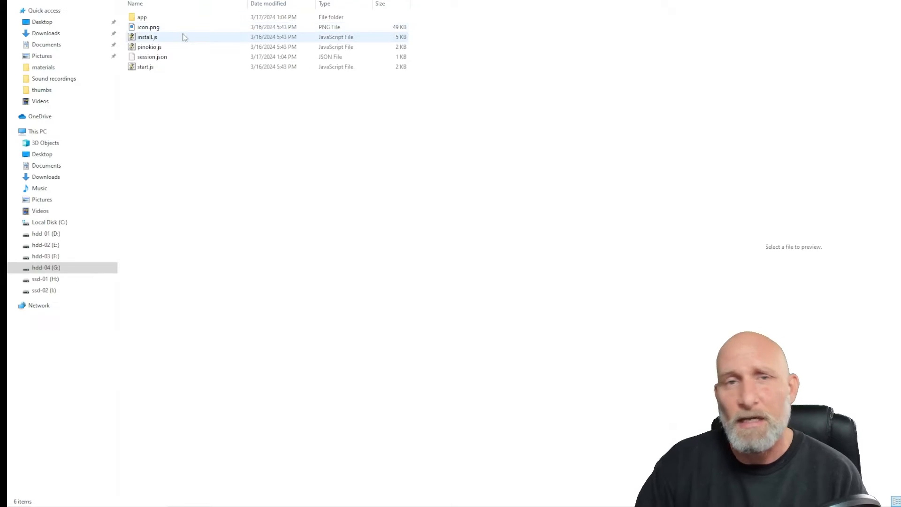
double_click(143, 17)
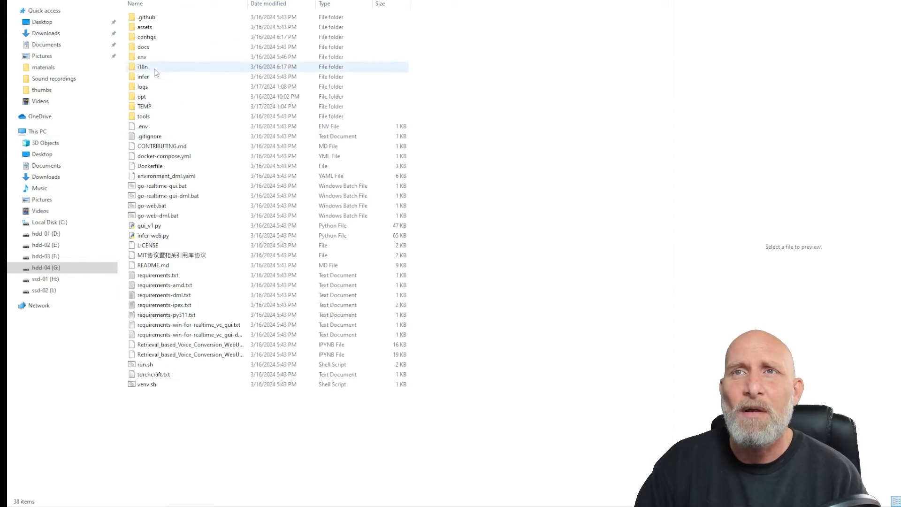
double_click(145, 26)
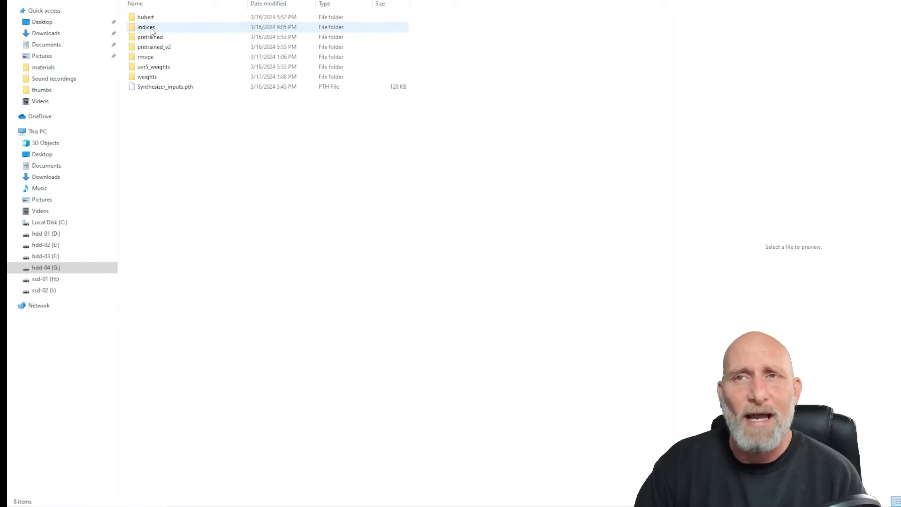
double_click(149, 61)
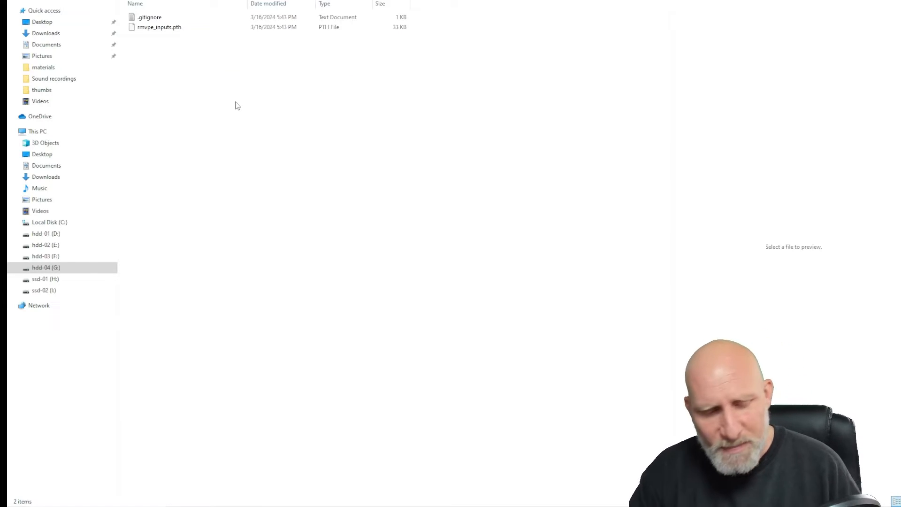
key(ctrl+v)
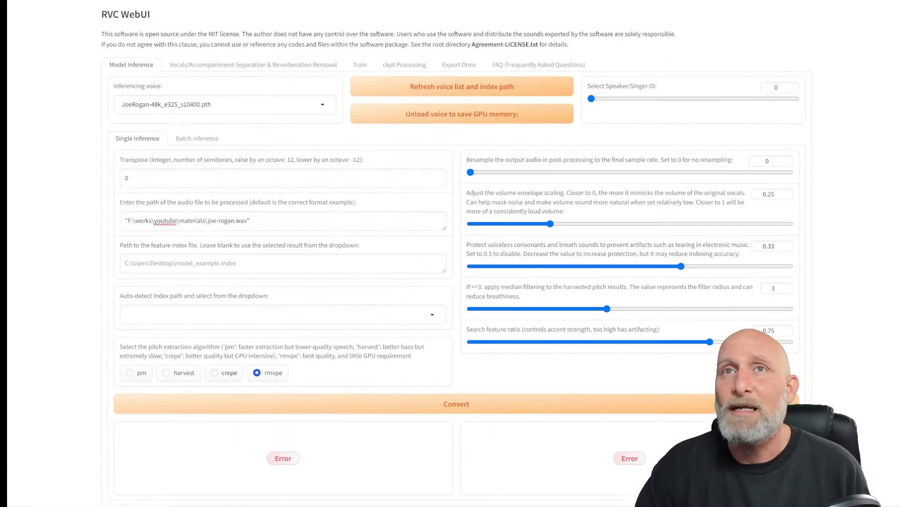
Convert joe-rogan.wav again with the JoeRogan-48k_e325_s10400.pth voice and play the exported audio.
click(453, 404)
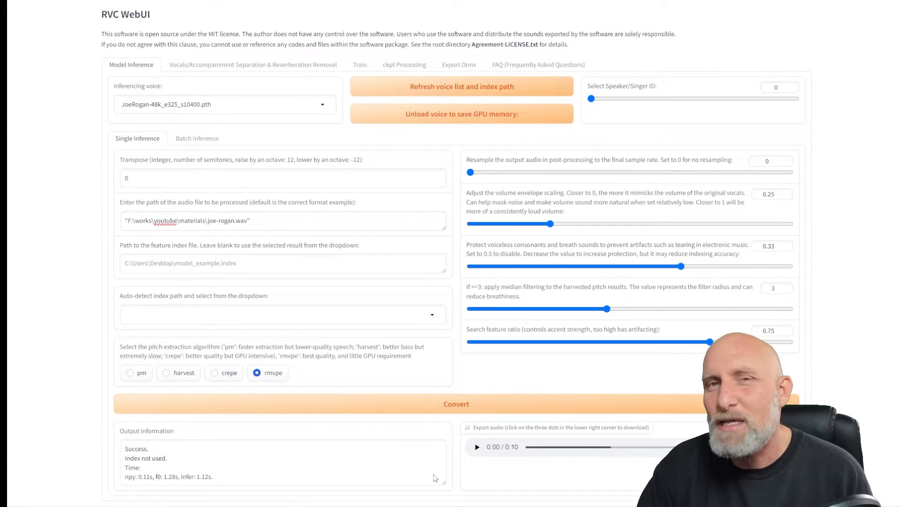
click(477, 448)
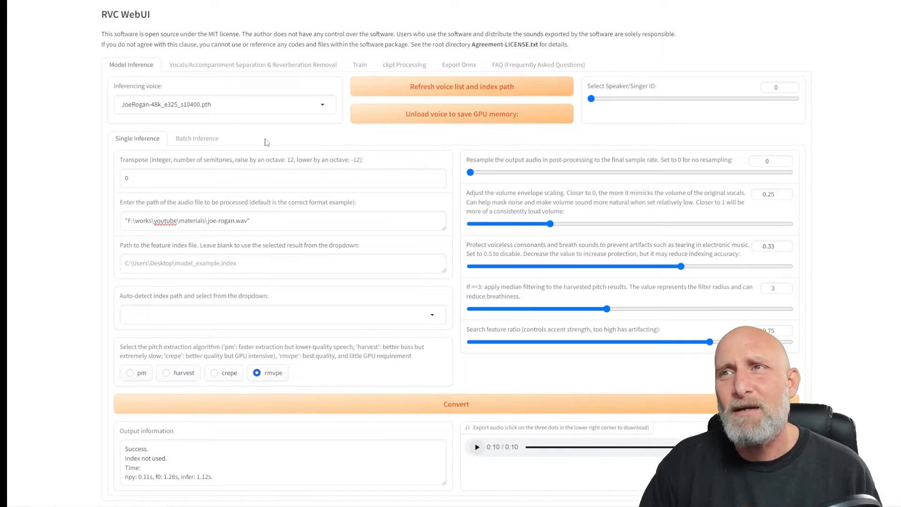
Review the model training settings, and back in model inference refresh and review the list of inferencing voices.
click(359, 68)
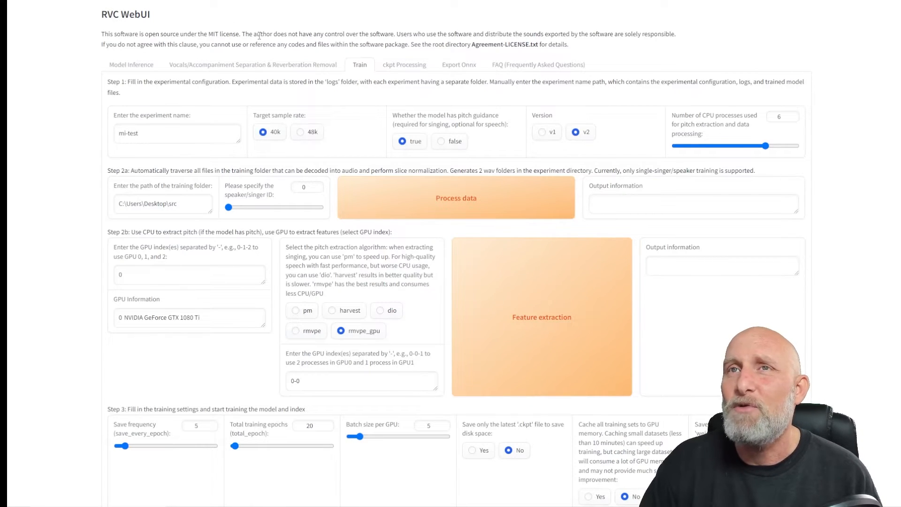
click(128, 66)
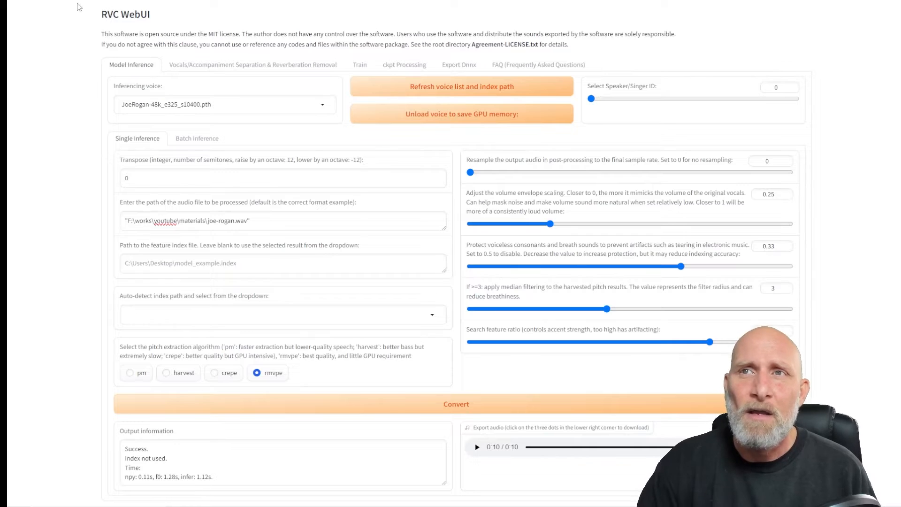
click(359, 93)
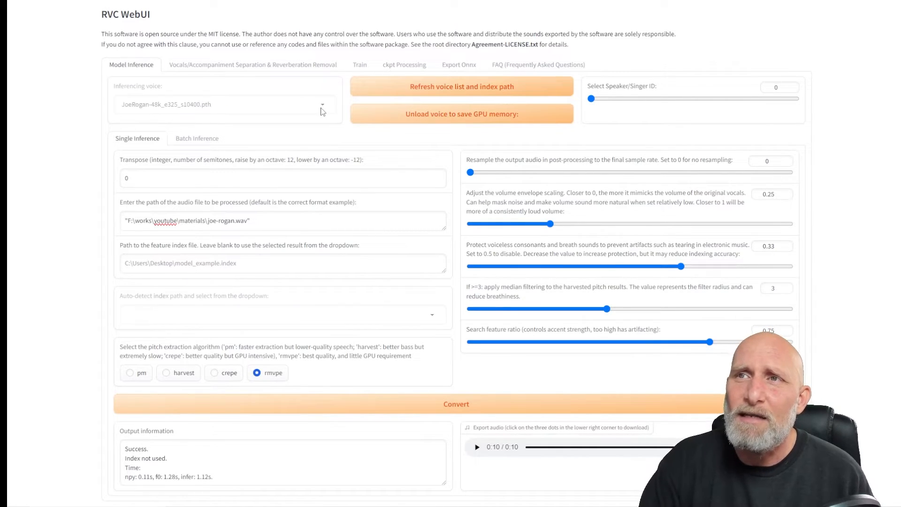
click(323, 107)
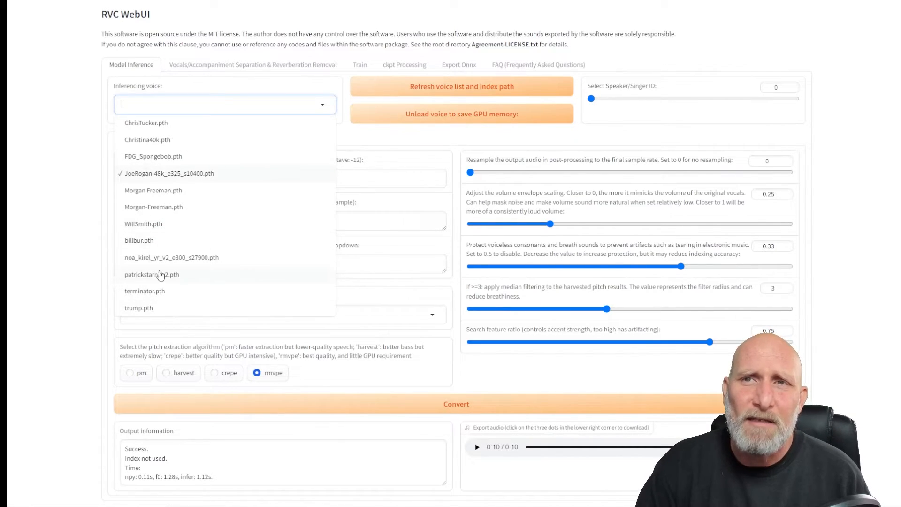
click(60, 229)
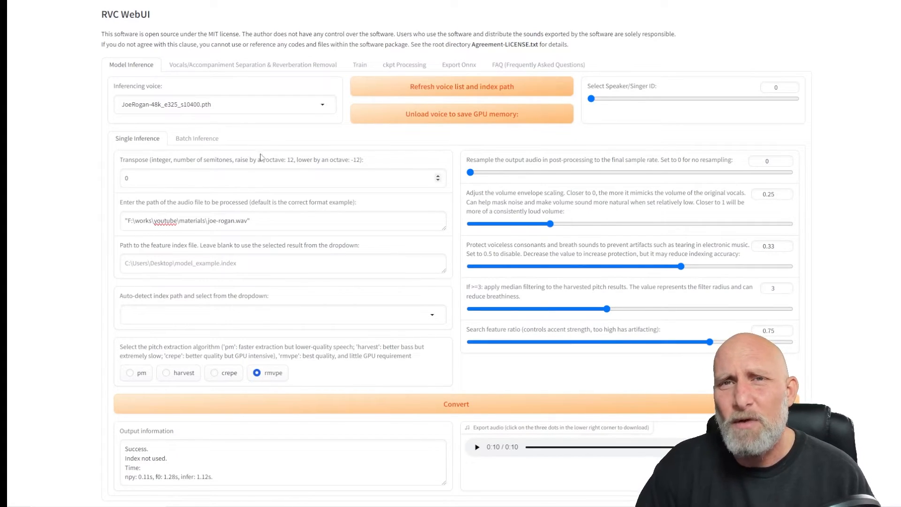
Select terminator.pth as the inferencing voice, convert joe-rogan.wav with it and play the exported audio.
click(327, 108)
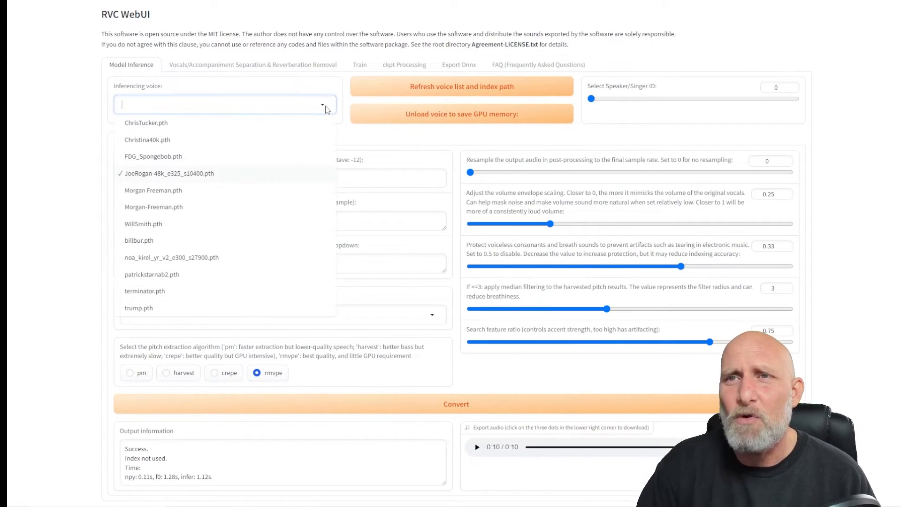
click(165, 291)
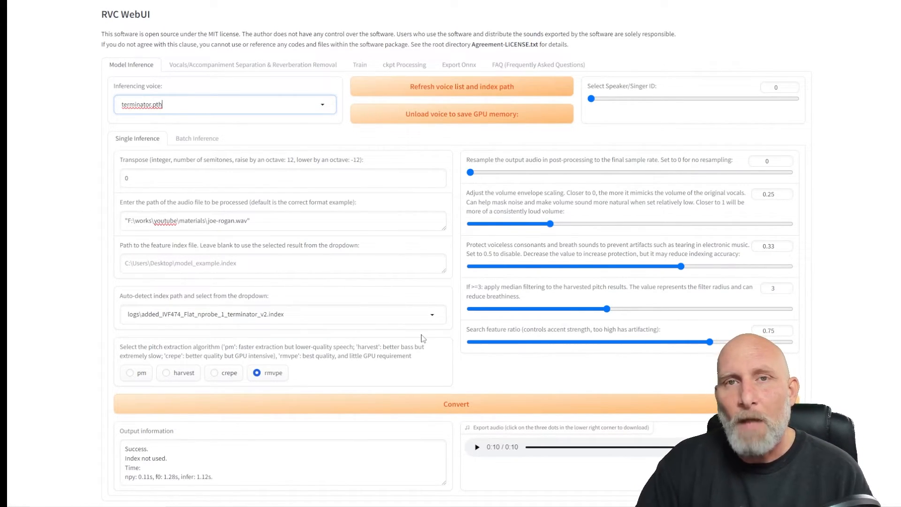
click(458, 406)
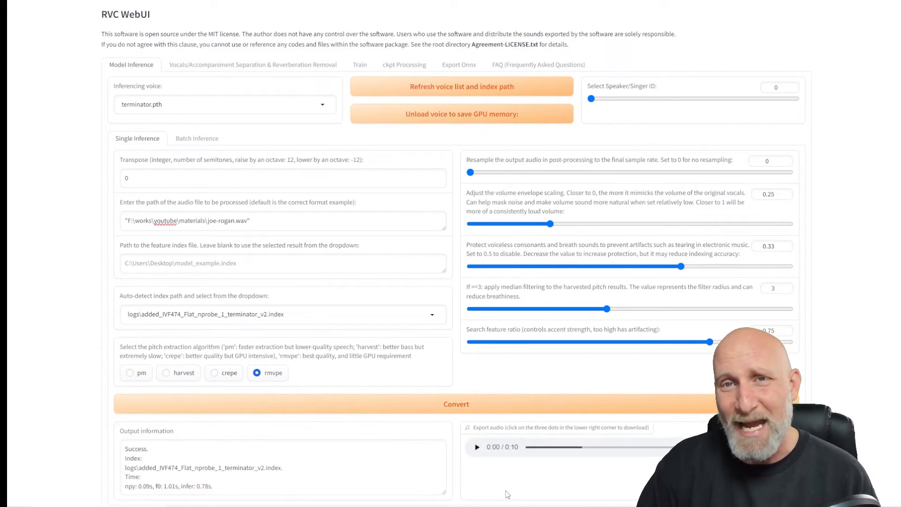
click(477, 448)
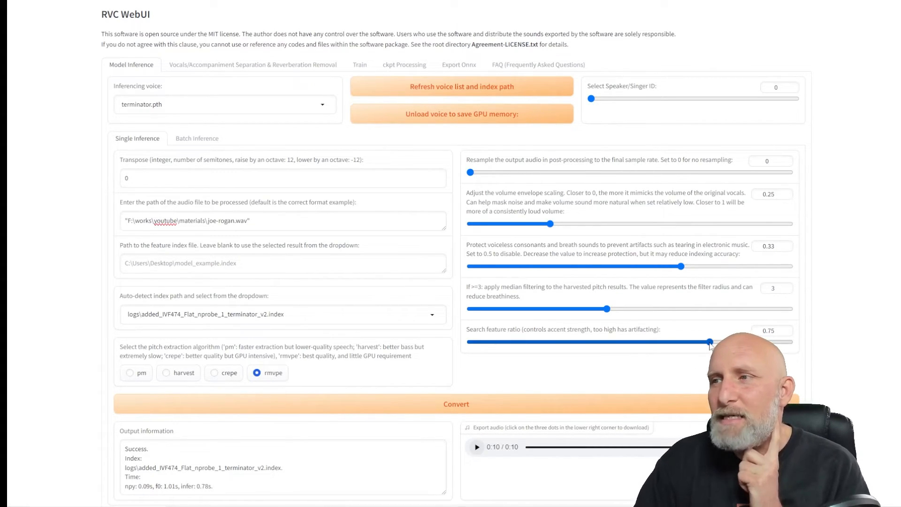
Set the search feature ratio to 0.1, convert the clip with the terminator voice and play part of the result.
drag(710, 345, 513, 349)
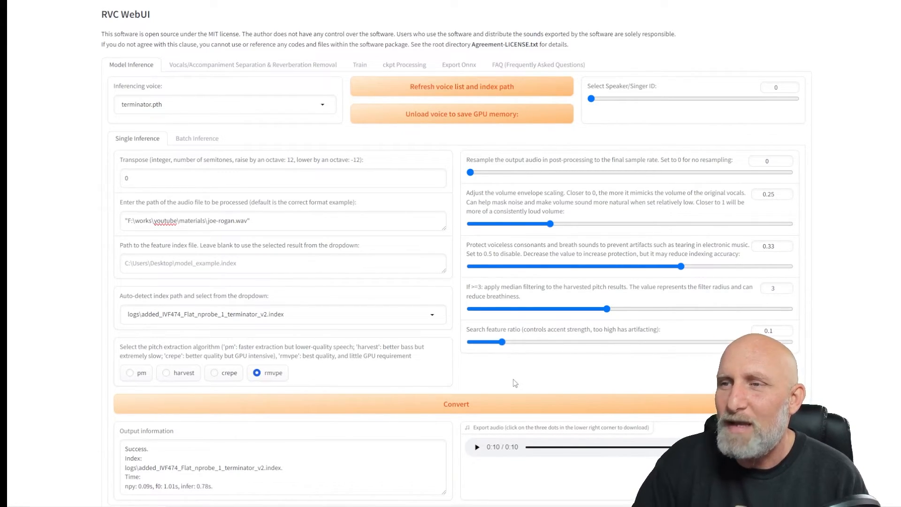
click(458, 412)
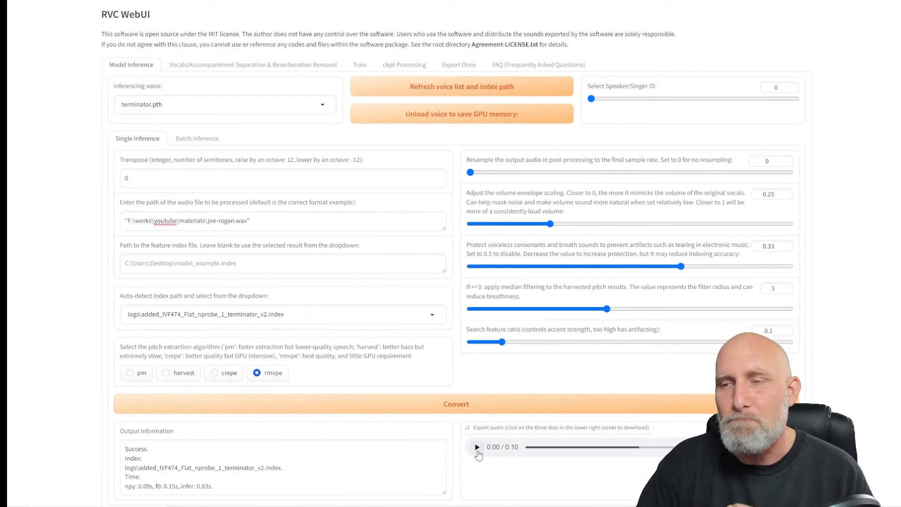
click(477, 448)
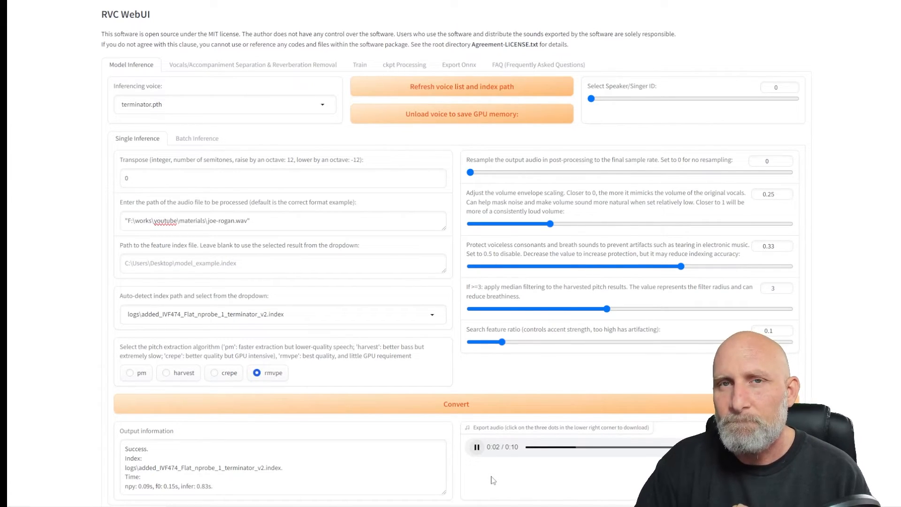
click(478, 448)
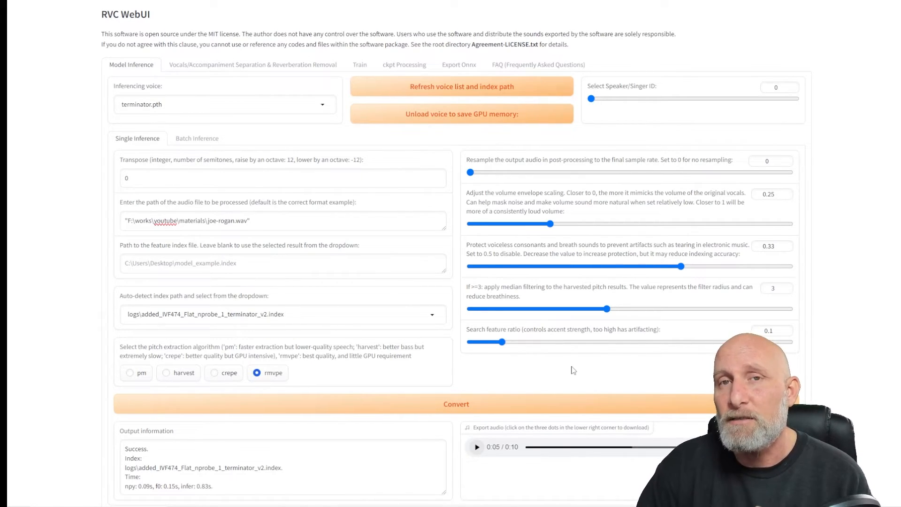
Set the search feature ratio to 0.75 and the transpose to -4, and convert and play the terminator version.
click(727, 342)
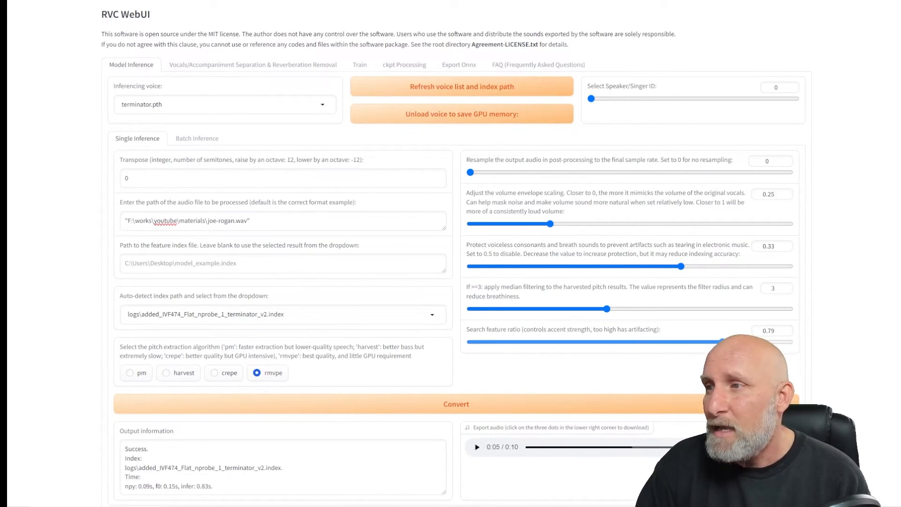
drag(725, 341, 710, 341)
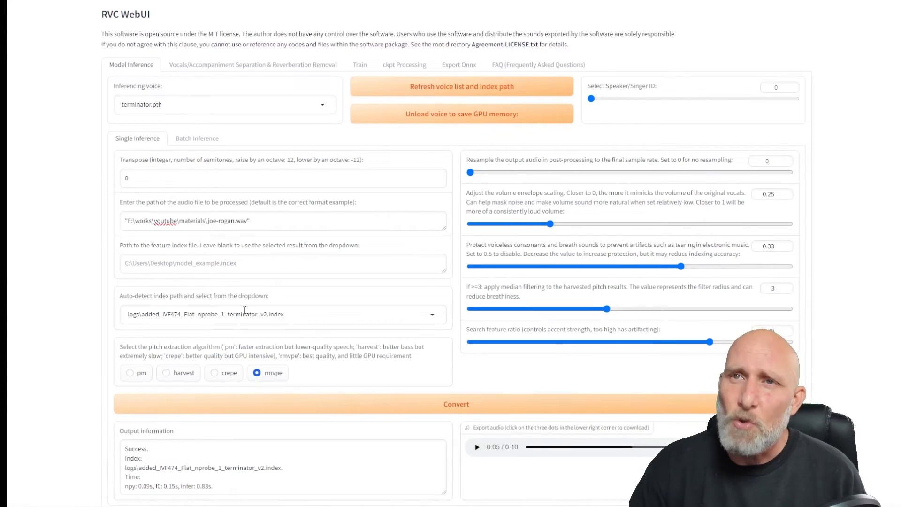
drag(142, 176, 93, 179)
text(-4)
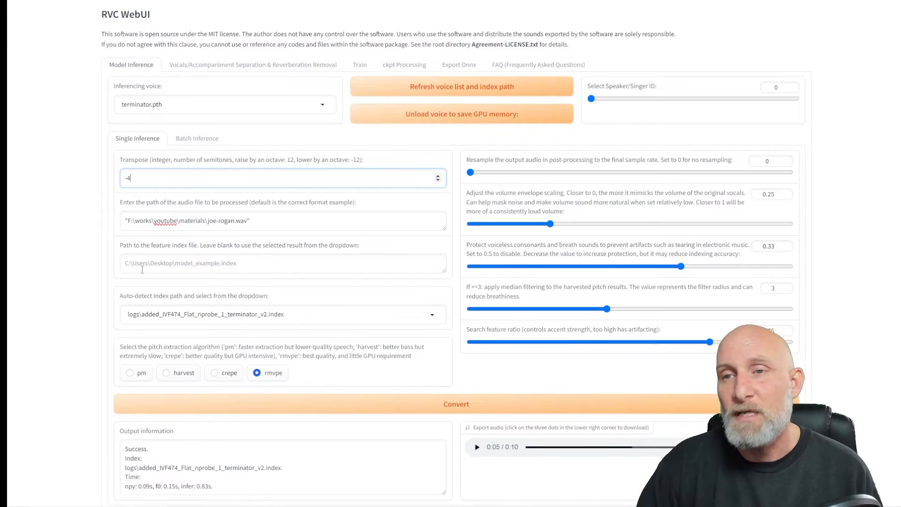
click(460, 406)
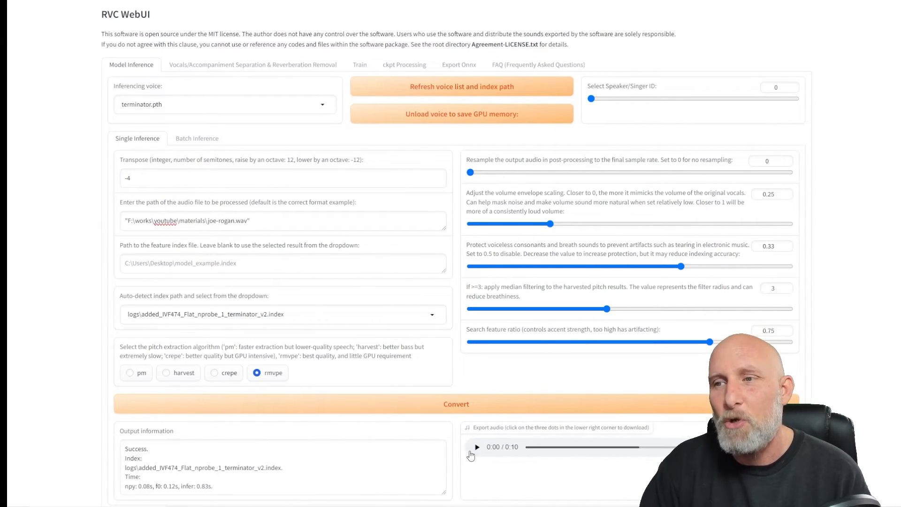
click(476, 448)
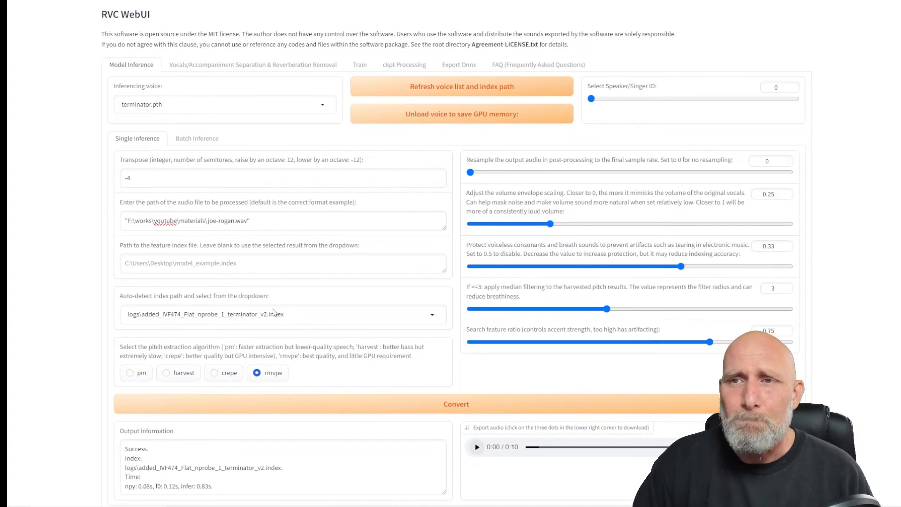
Change the audio file path to "F:\works\youtube\materials\christina.wav" and set the transpose to 0.
click(430, 316)
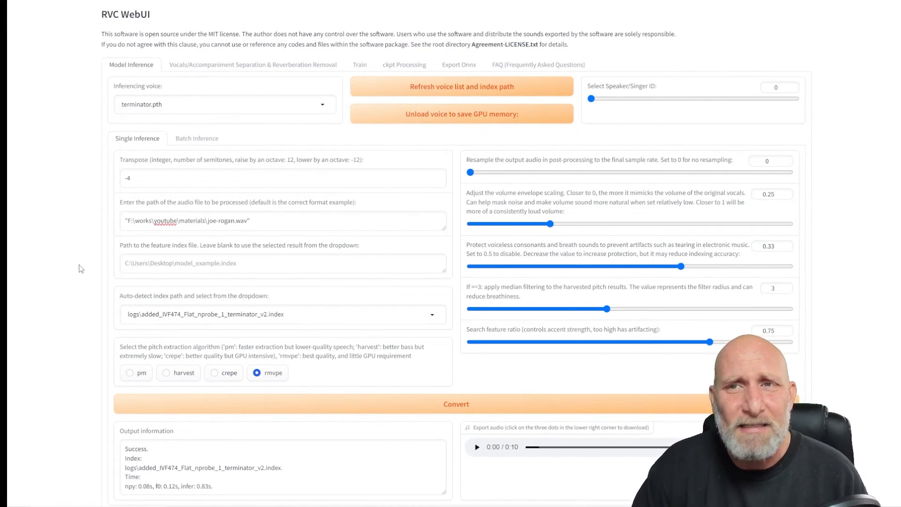
drag(167, 177, 99, 189)
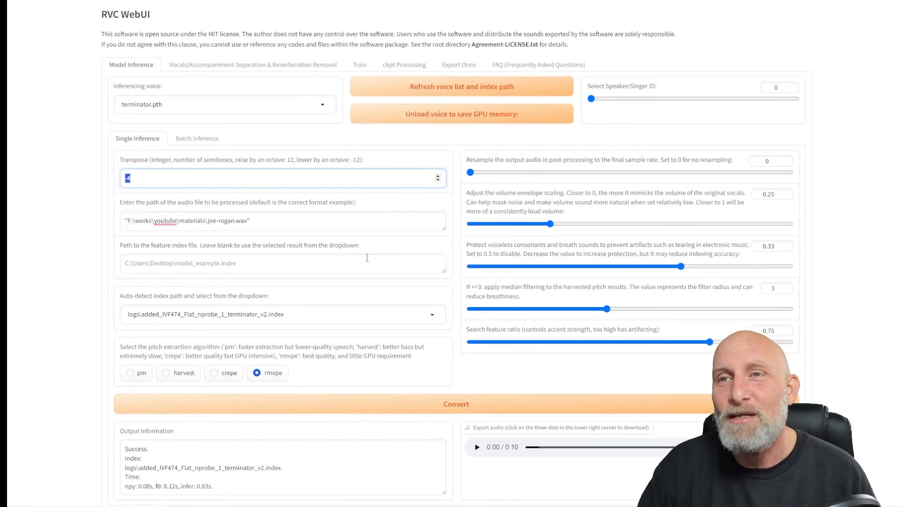
drag(208, 221, 235, 223)
text(christina)
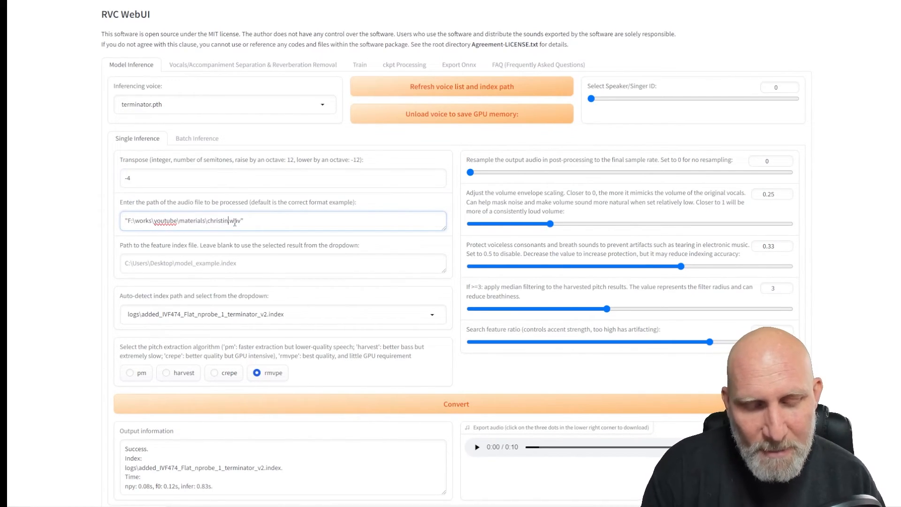
drag(141, 178, 117, 180)
text(0)
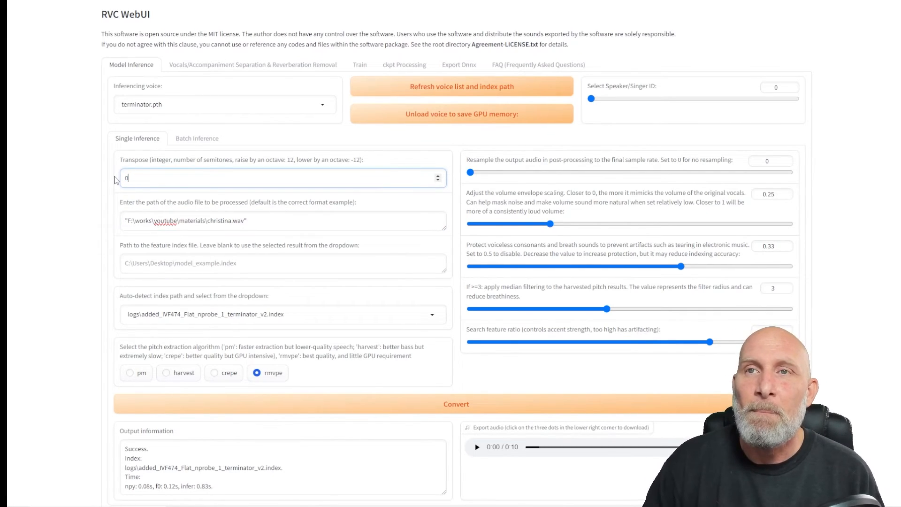
Choose Morgan-Freeman.pth as the inferencing voice for christina.wav.
click(325, 108)
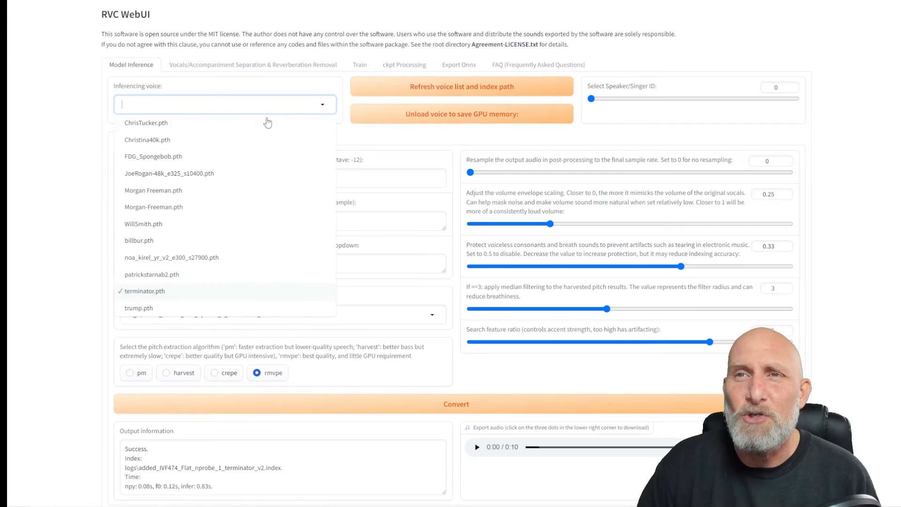
click(174, 173)
click(317, 106)
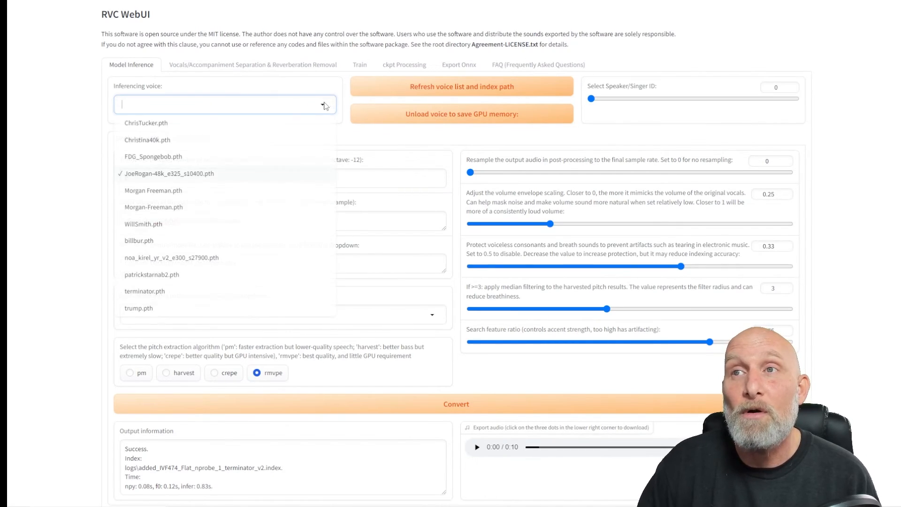
click(145, 203)
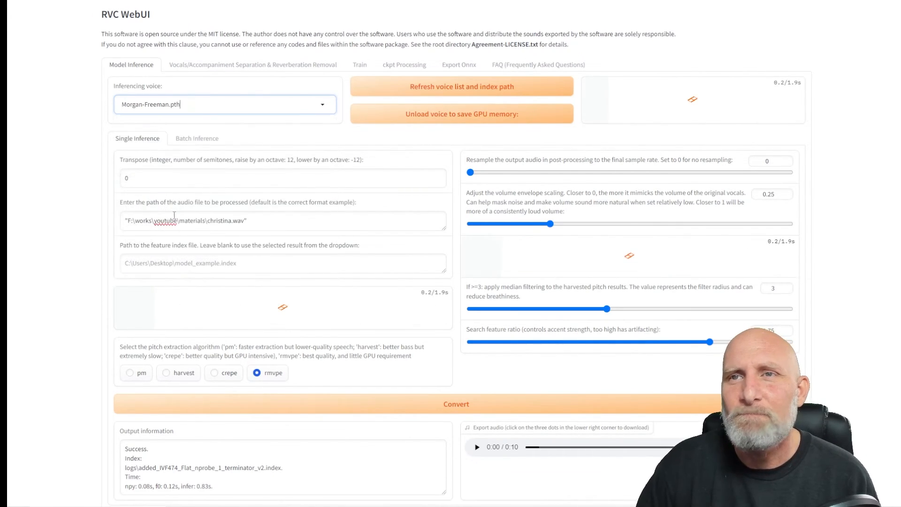
Set the transpose to -4, convert christina.wav with the Morgan Freeman voice and play the exported audio.
click(140, 186)
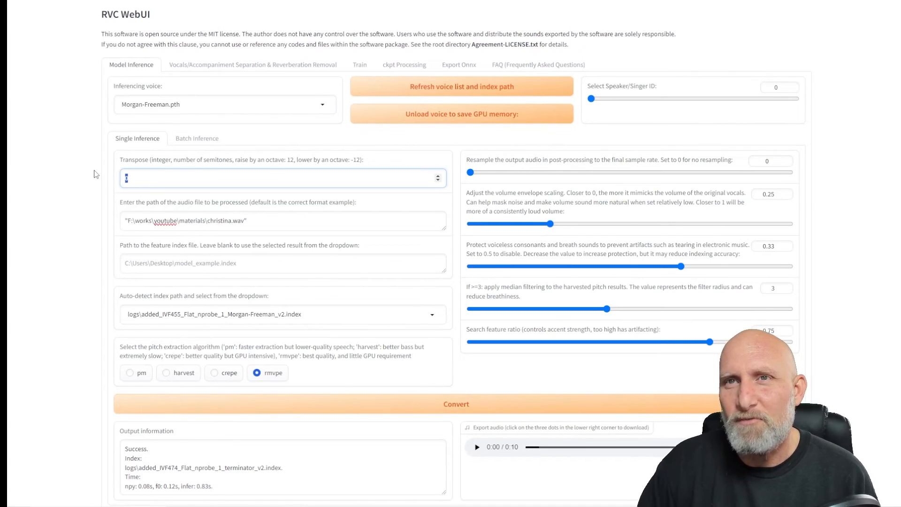
key(BackSpace)
text(-4)
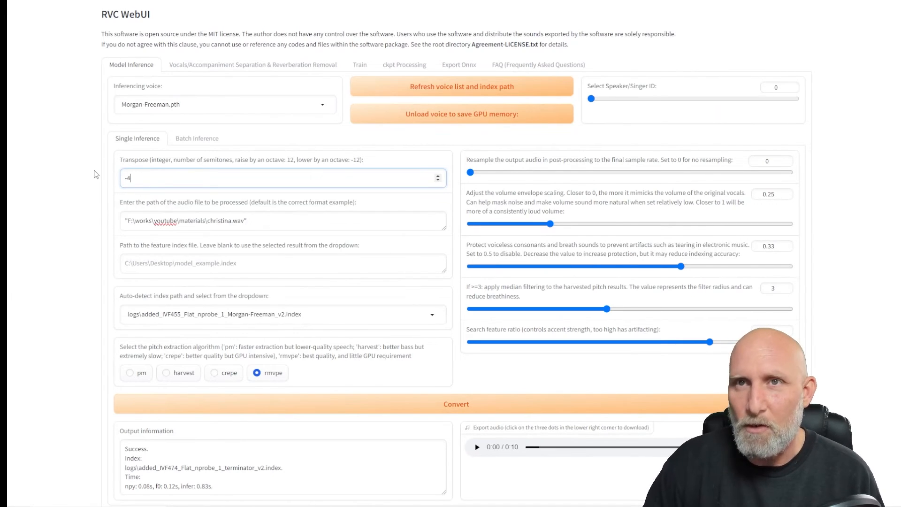
click(465, 407)
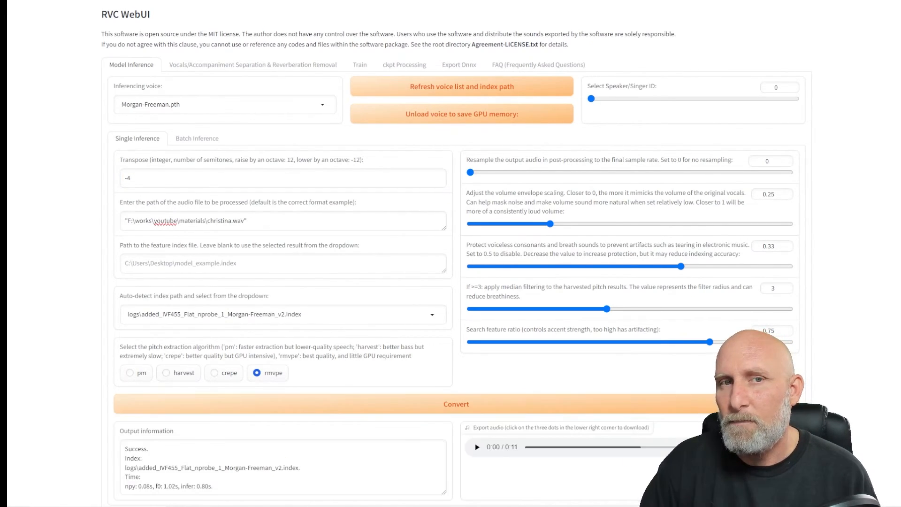
click(477, 448)
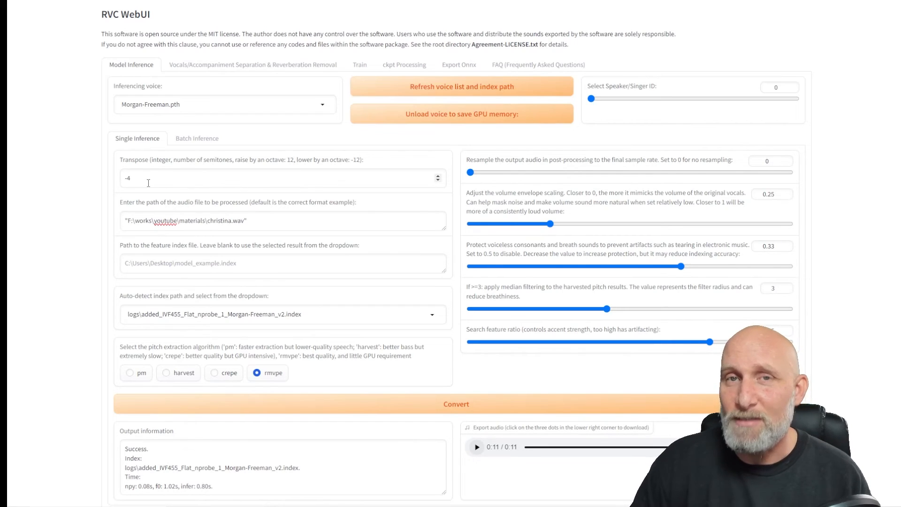
Select Christina40k.pth as the inferencing voice, convert christina.wav with it and play the exported audio.
click(182, 103)
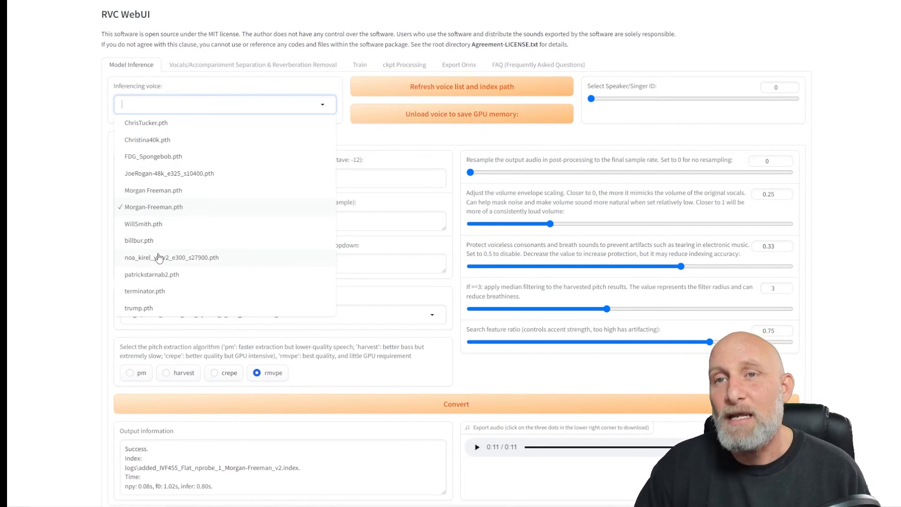
click(153, 141)
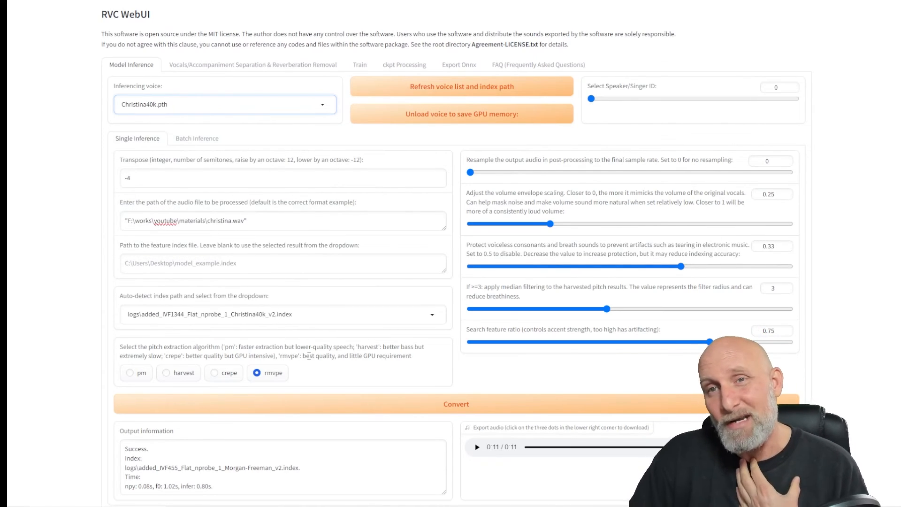
click(451, 411)
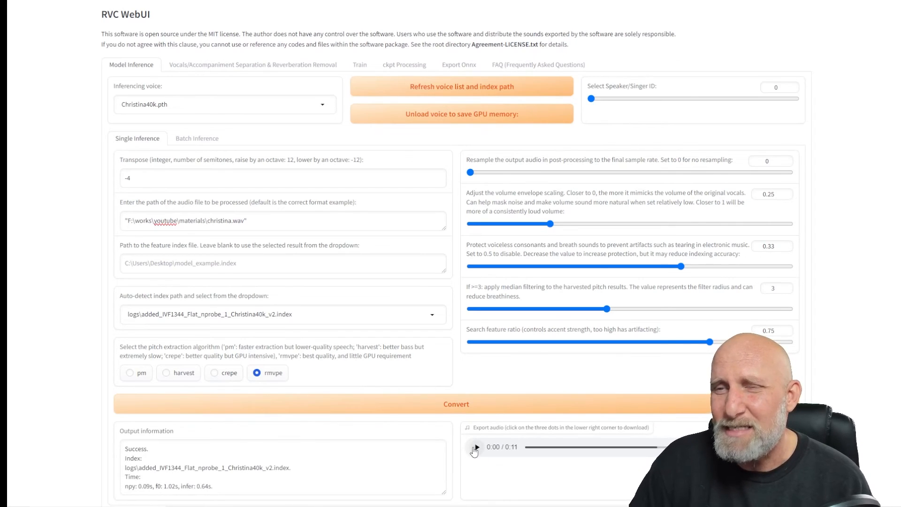
click(475, 449)
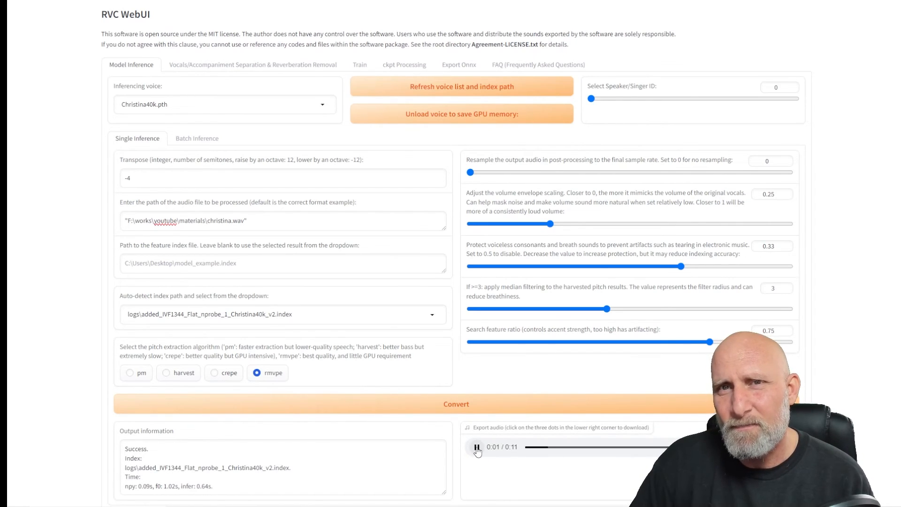
Stop the playback, set the transpose to 10, convert christina.wav with the Christina40k voice and preview the exported audio.
click(477, 448)
drag(143, 179, 114, 183)
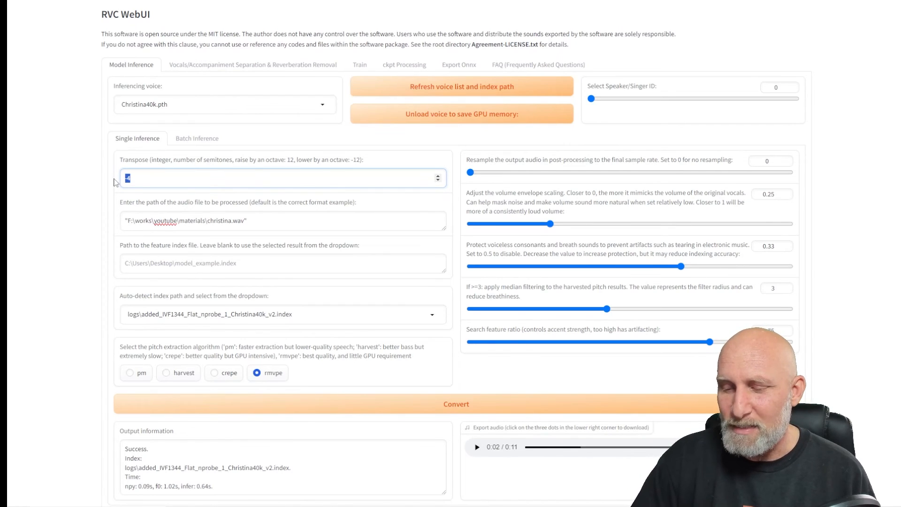
text(10)
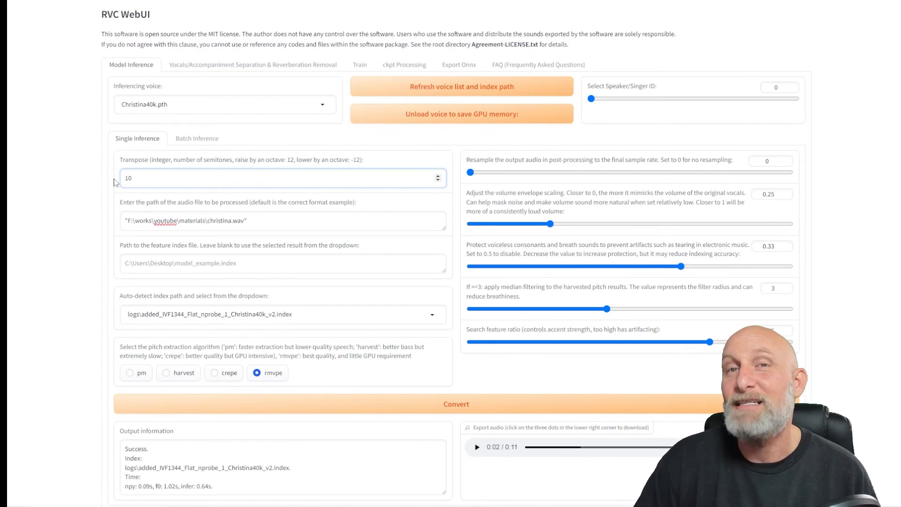
click(475, 405)
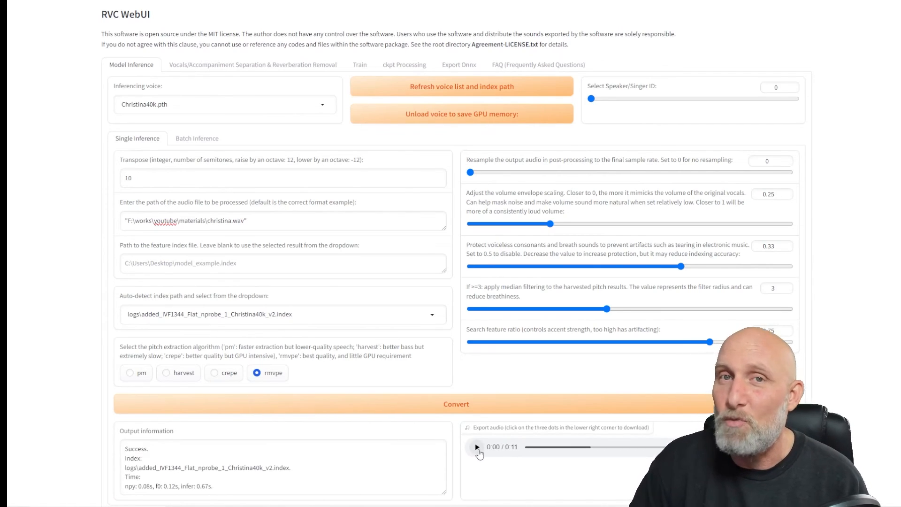
click(478, 448)
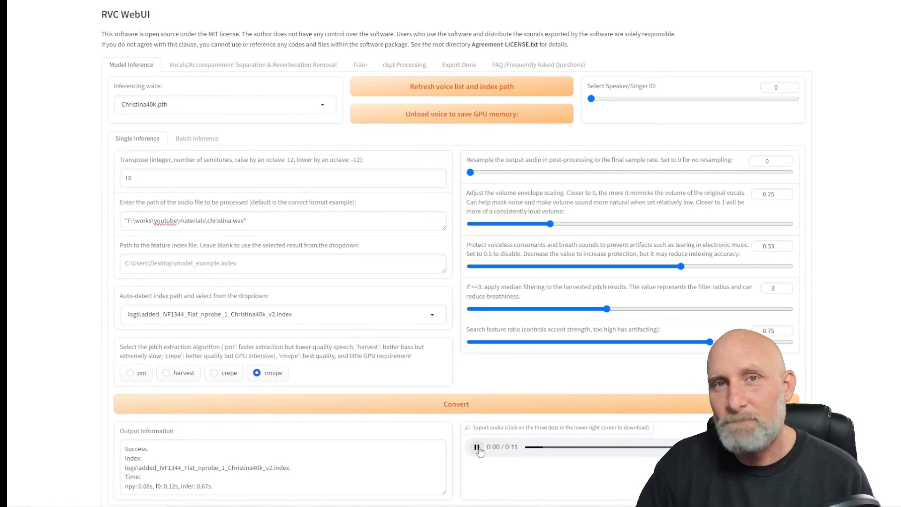
click(478, 448)
Lower the transpose to 8, convert christina.wav again with the Christina40k voice and listen briefly to the exported audio.
click(438, 181)
click(438, 181)
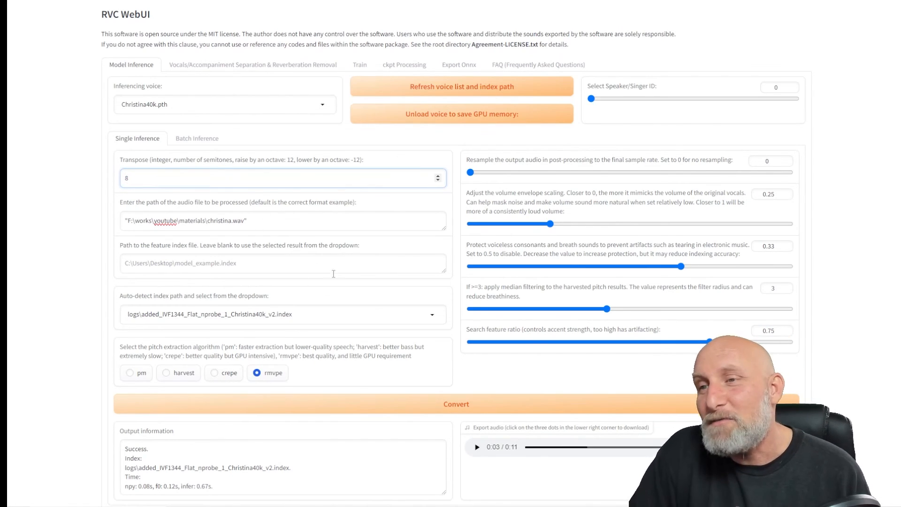
click(477, 448)
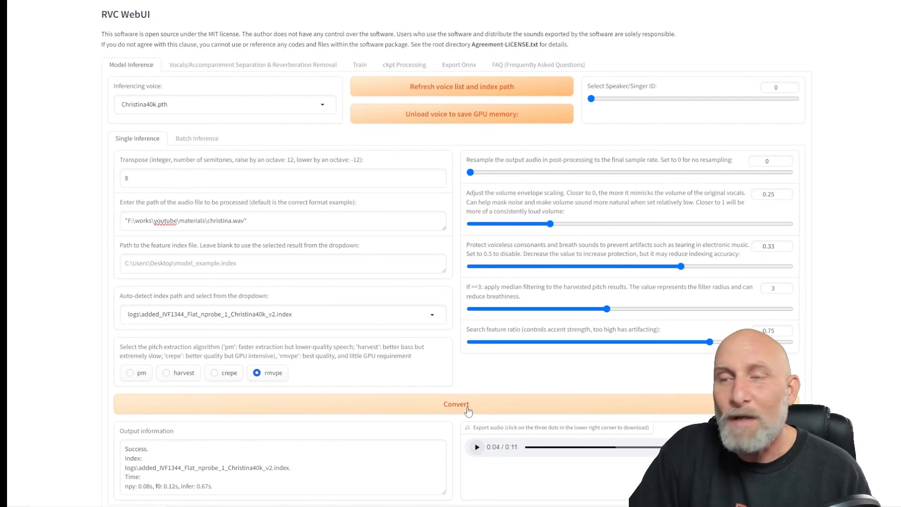
click(468, 410)
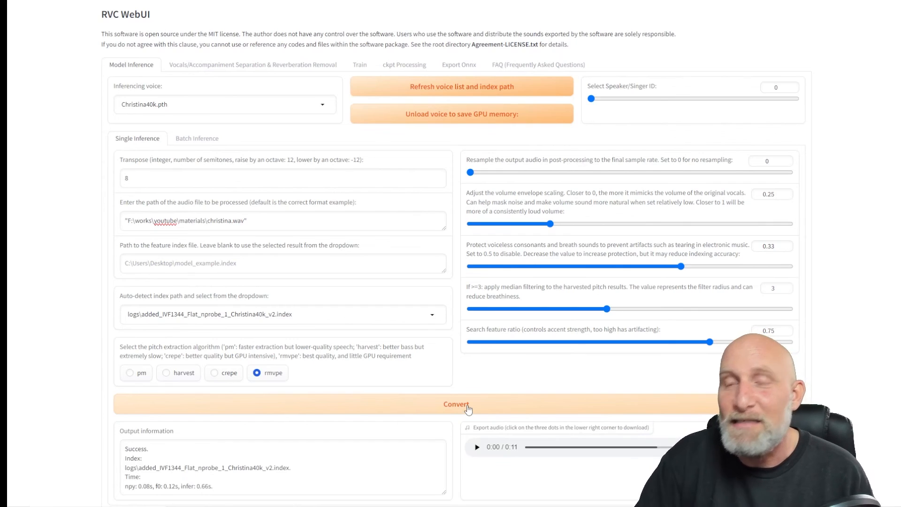
click(477, 447)
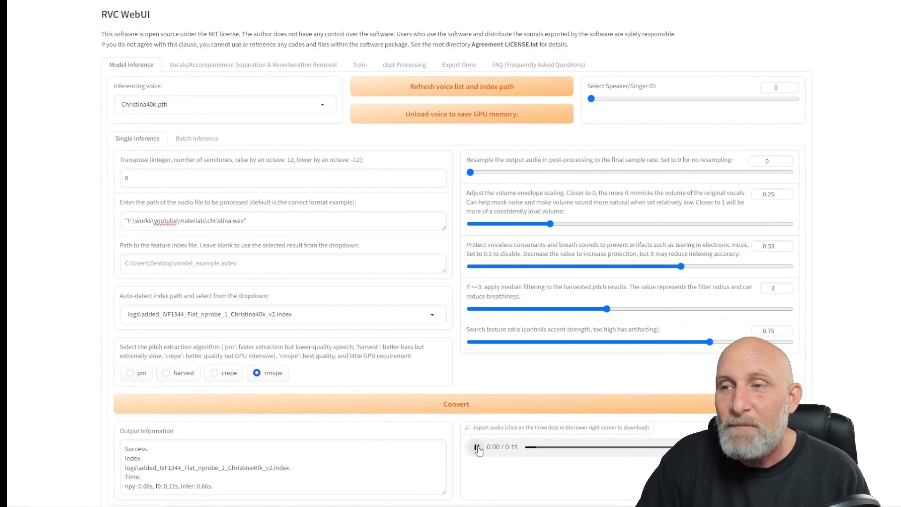
click(477, 448)
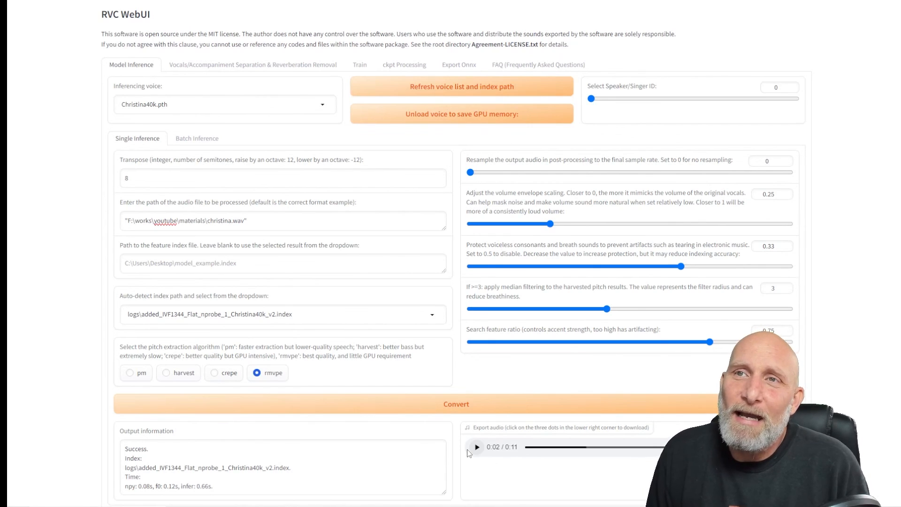